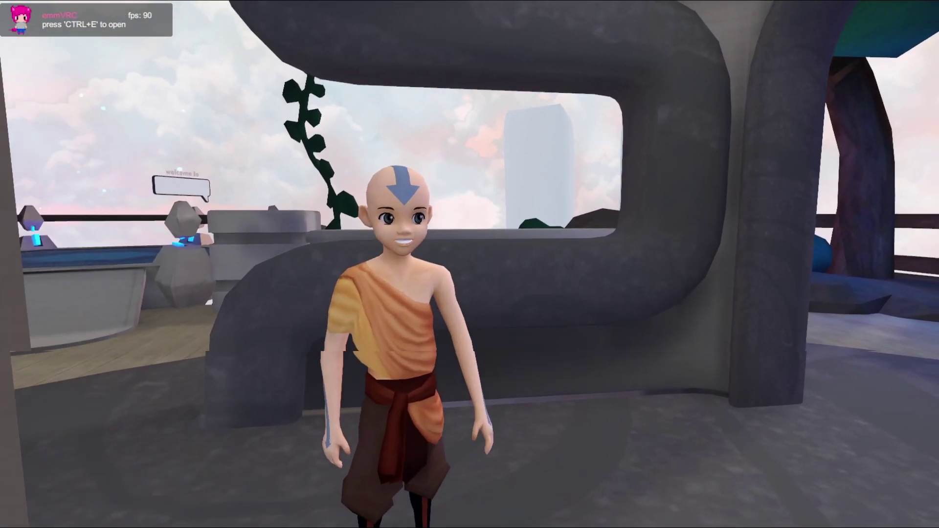
{"action": "key", "text": "s"}
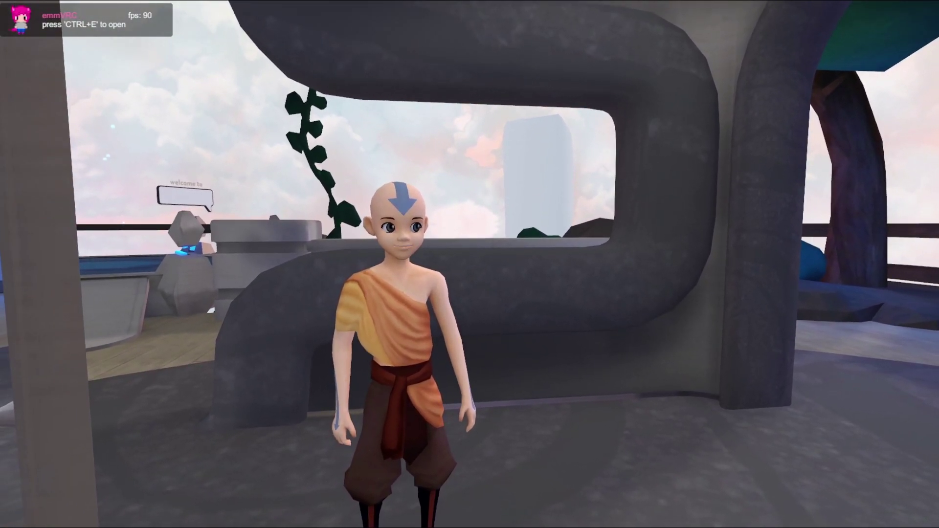
{"action": "key", "text": "w"}
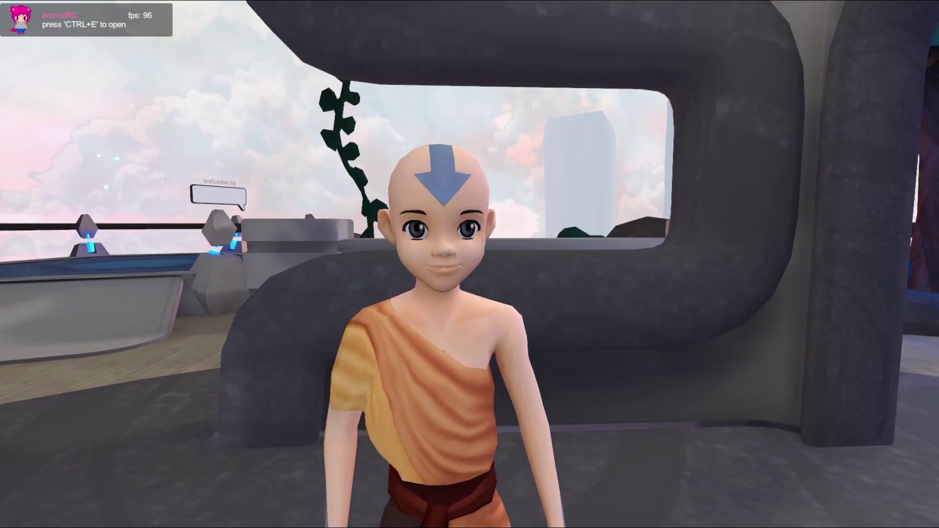
Open the avatar list and search the avatars for "minato".
{"action": "key", "text": "Escape"}
{"action": "left_click", "coordinate": [455, 263]}
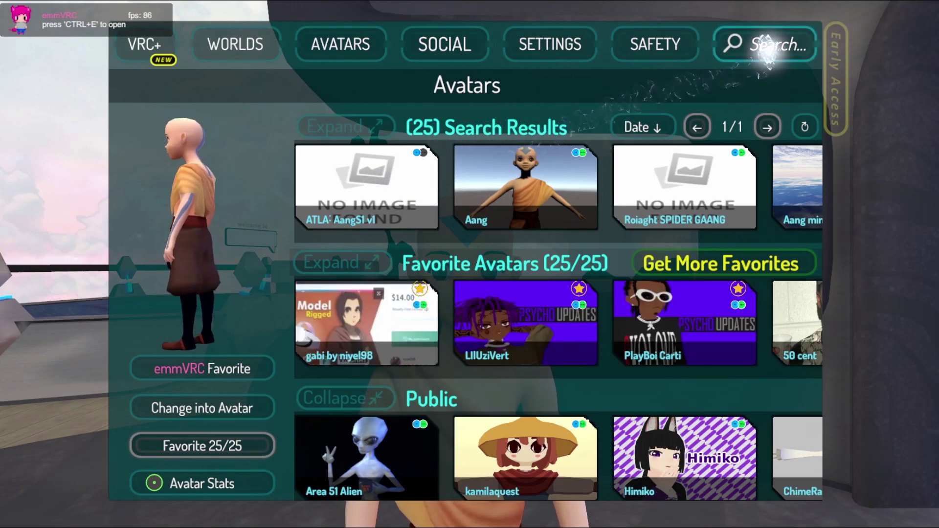
{"action": "left_click", "coordinate": [768, 44]}
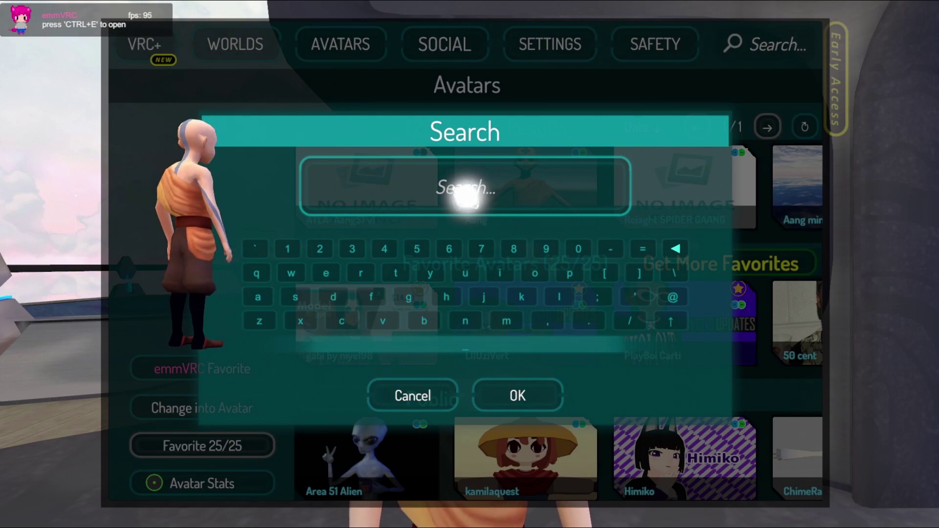
{"action": "key", "text": "Return"}
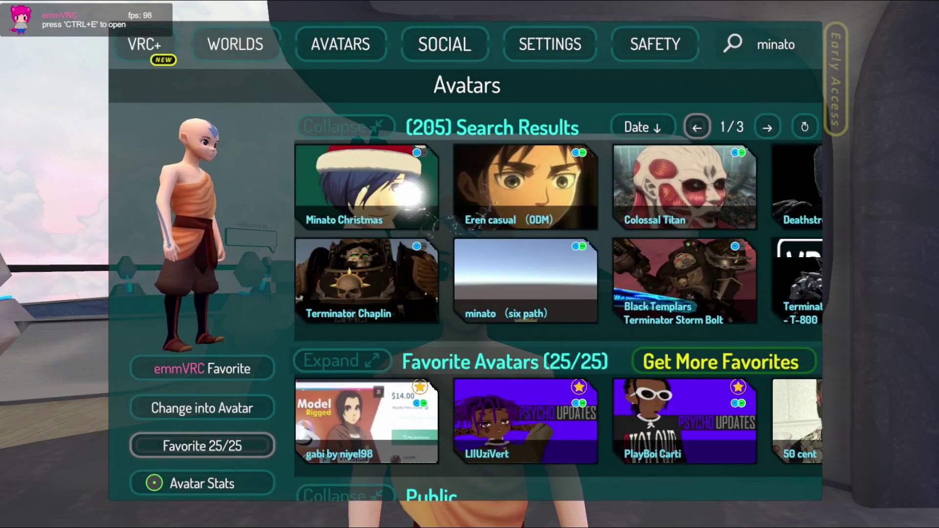
Preview the "minato (six path)" avatar and look through the neighbouring search results.
{"action": "scroll", "coordinate": [558, 233], "scroll_direction": "right", "scroll_amount": 1}
{"action": "left_click", "coordinate": [473, 293]}
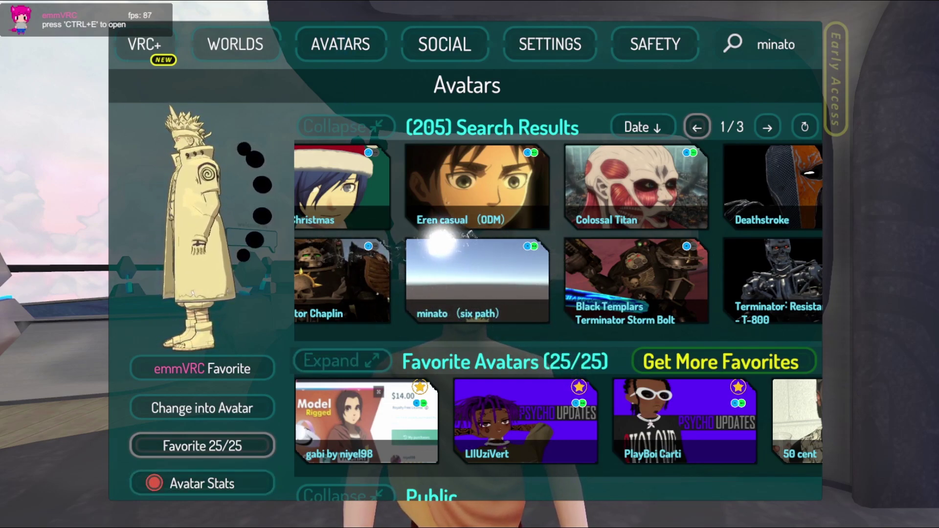
{"action": "scroll", "coordinate": [441, 242], "scroll_direction": "right", "scroll_amount": 3}
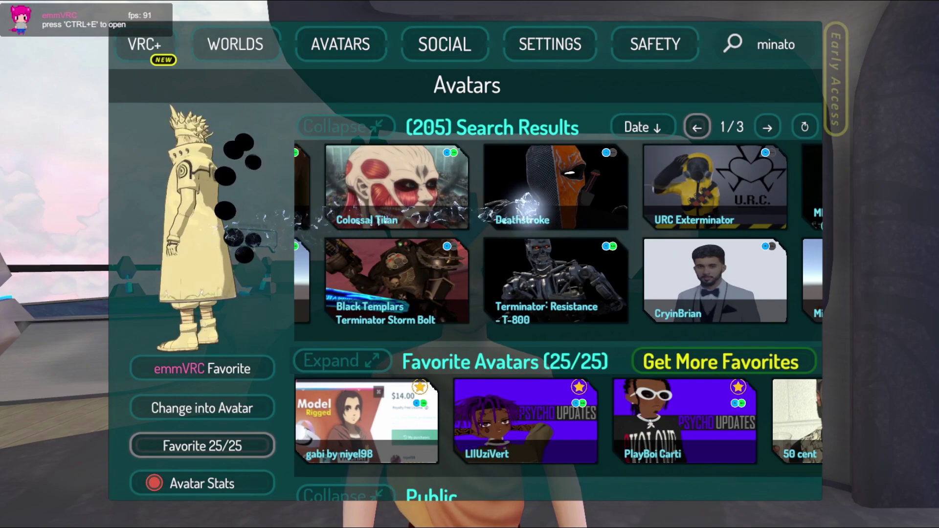
{"action": "scroll", "coordinate": [521, 205], "scroll_direction": "left", "scroll_amount": 4}
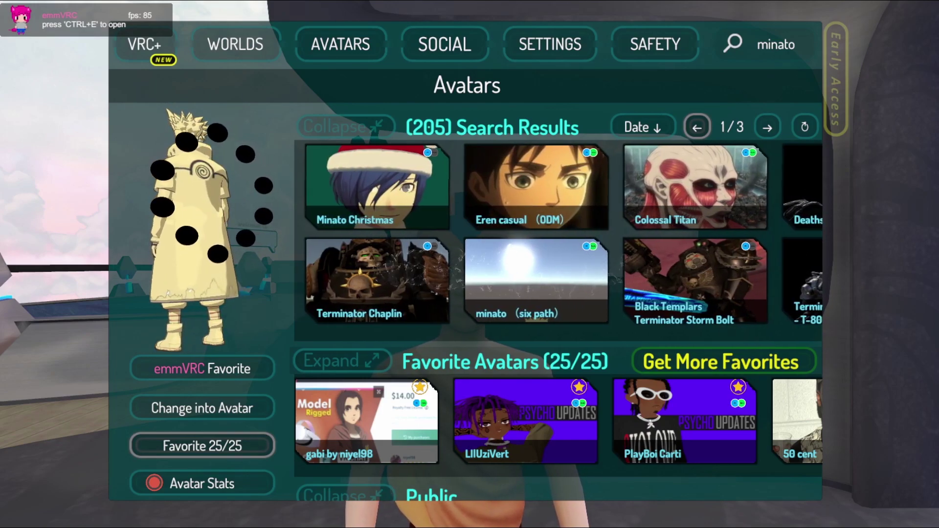
Find the white-cloaked "Minato" avatar in the search results, add it to the emmVRC favorites and change into it.
{"action": "scroll", "coordinate": [480, 258], "scroll_direction": "right", "scroll_amount": 14}
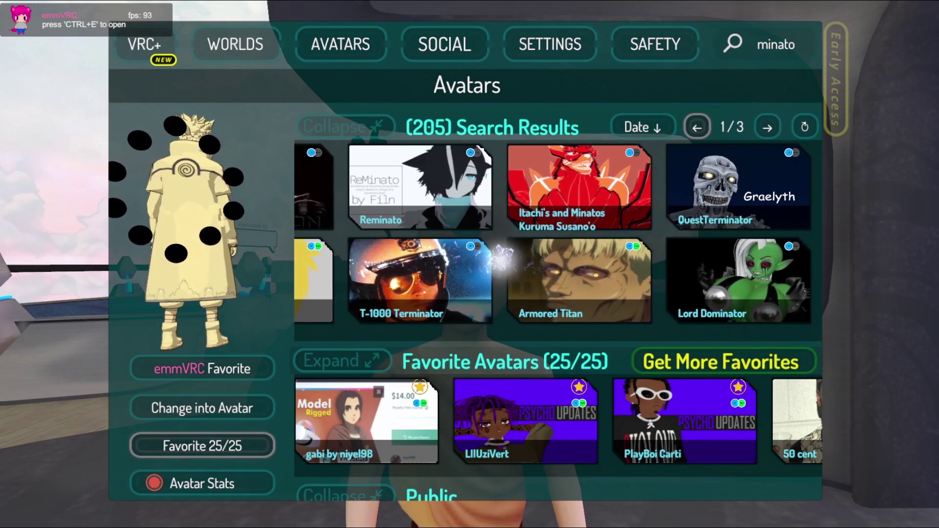
{"action": "scroll", "coordinate": [502, 254], "scroll_direction": "right", "scroll_amount": 4}
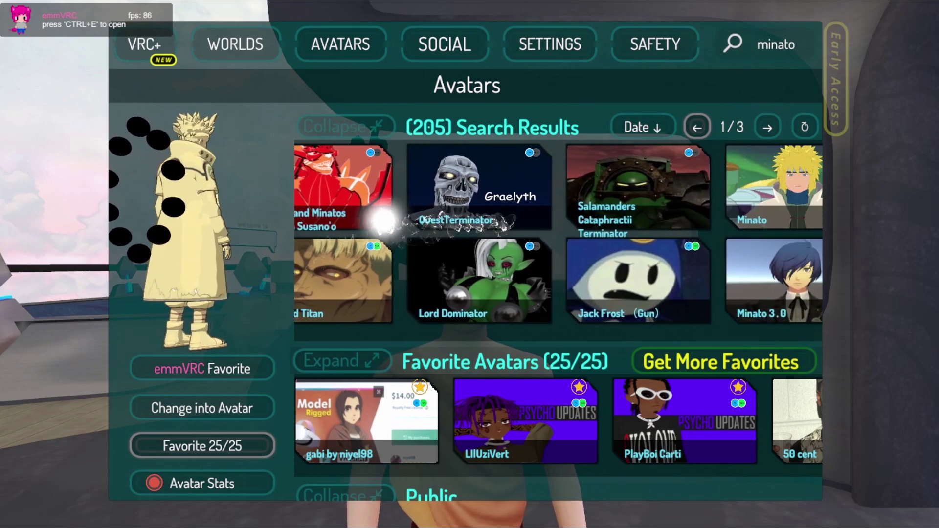
{"action": "scroll", "coordinate": [384, 221], "scroll_direction": "right", "scroll_amount": 2}
{"action": "left_click", "coordinate": [519, 223]}
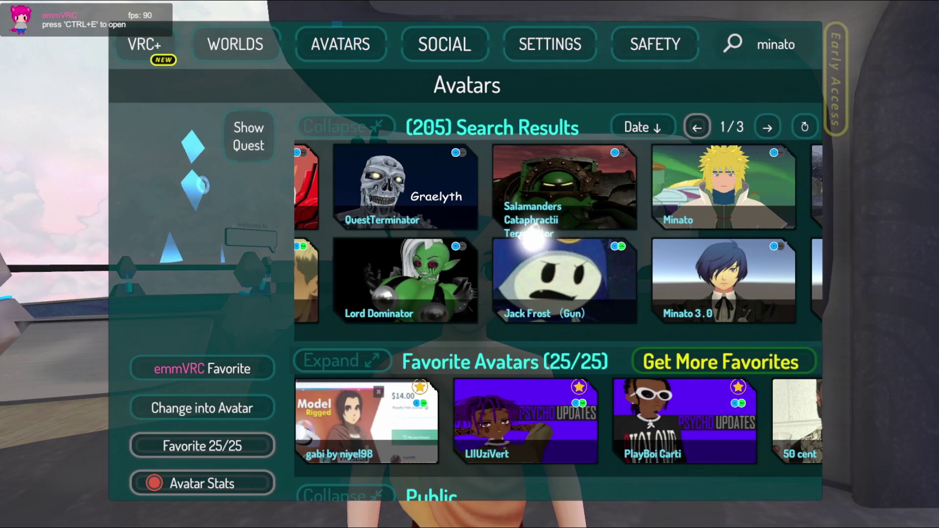
{"action": "scroll", "coordinate": [531, 240], "scroll_direction": "right", "scroll_amount": 2}
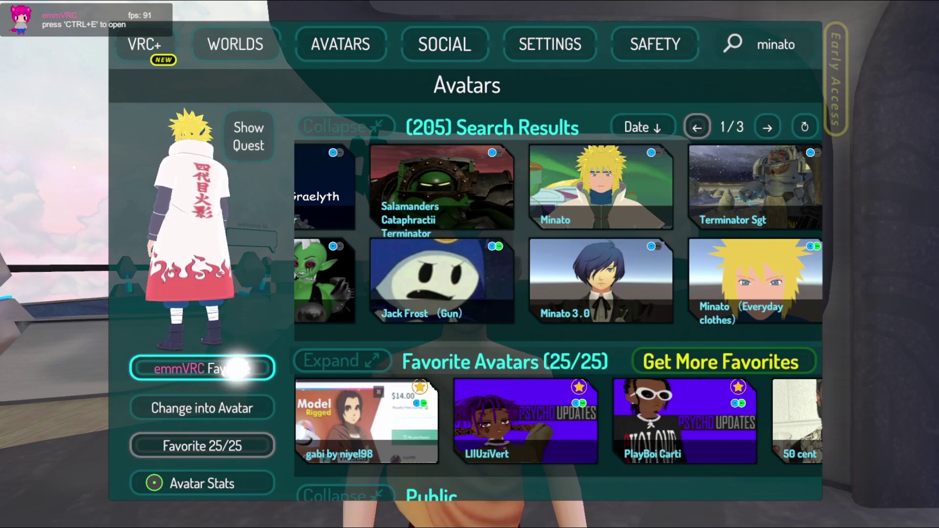
{"action": "left_click", "coordinate": [237, 368]}
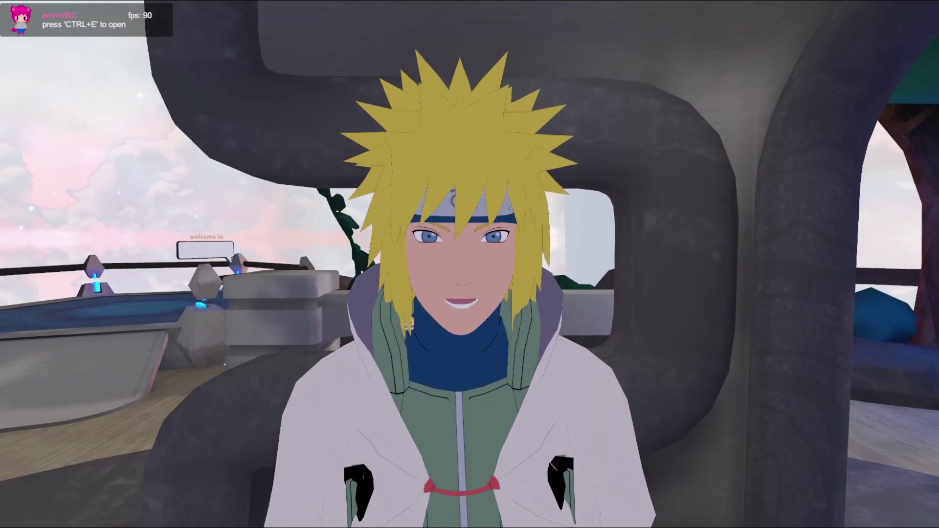
Reopen the avatar list and show the expanded, refreshed search results.
{"action": "key", "text": "Escape"}
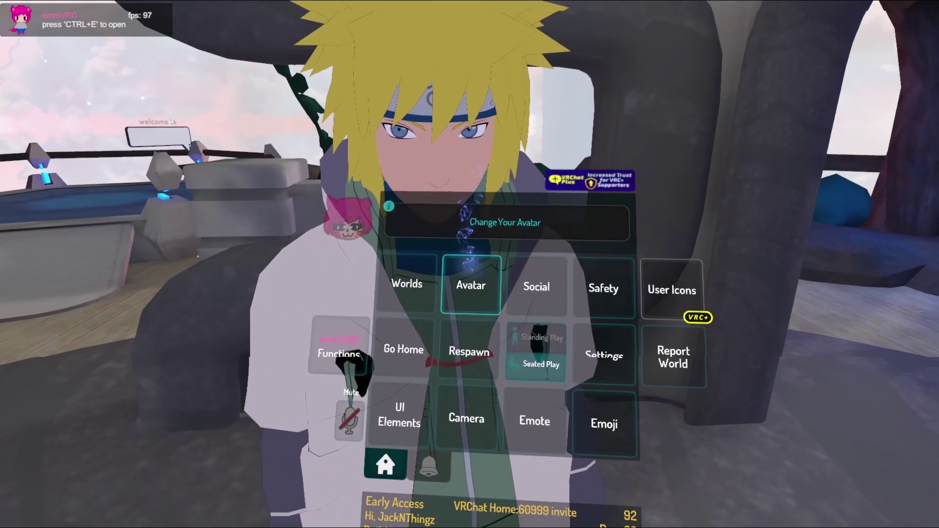
{"action": "left_click", "coordinate": [469, 268]}
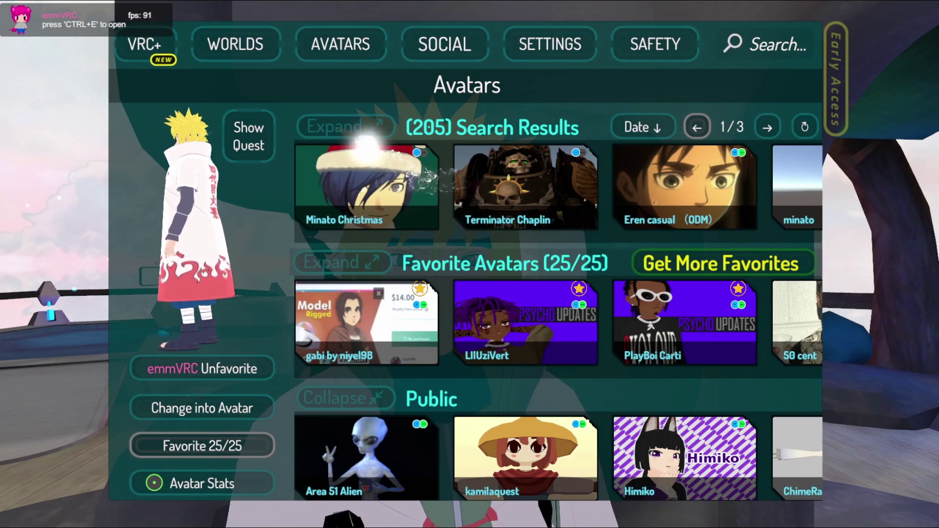
{"action": "left_click", "coordinate": [364, 133]}
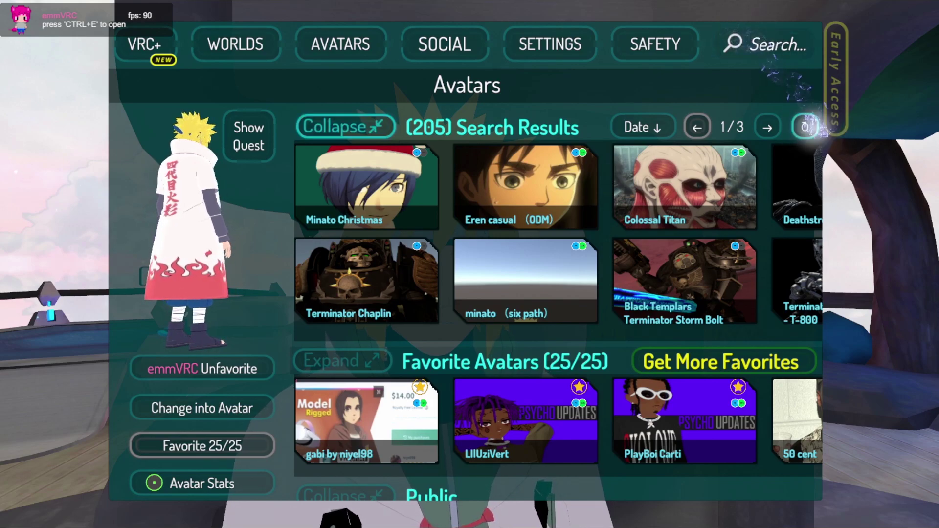
{"action": "left_click", "coordinate": [806, 127]}
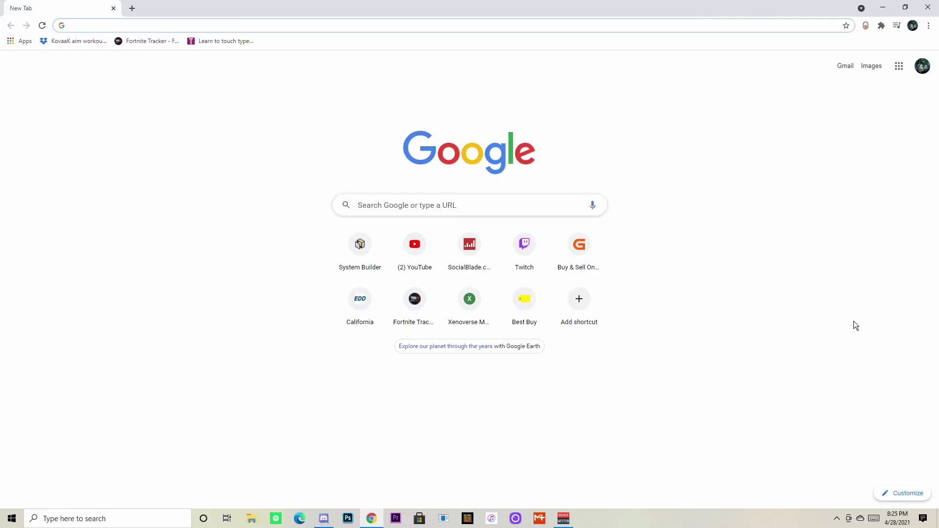
Switch to Chrome, search the web for "melon loader" and open the MelonLoader Wiki.
{"action": "type", "text": "m"}
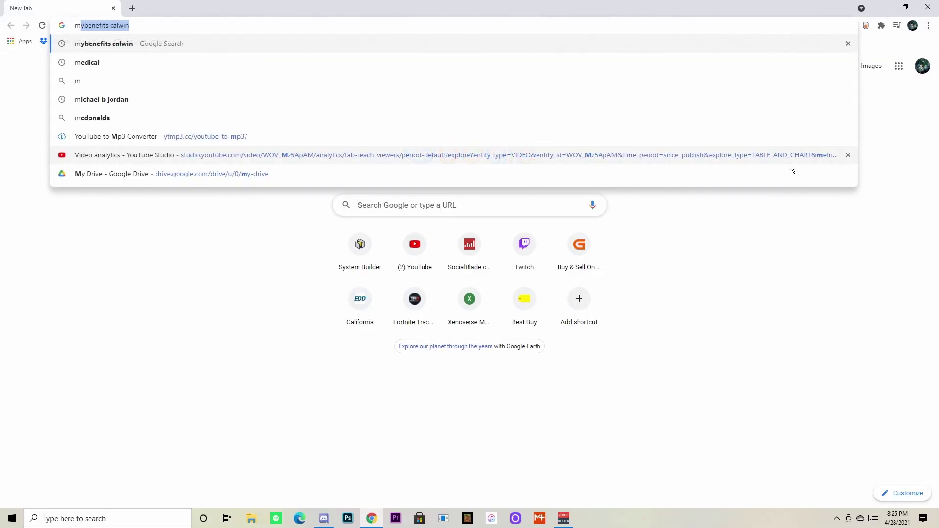
{"action": "type", "text": "elon loader"}
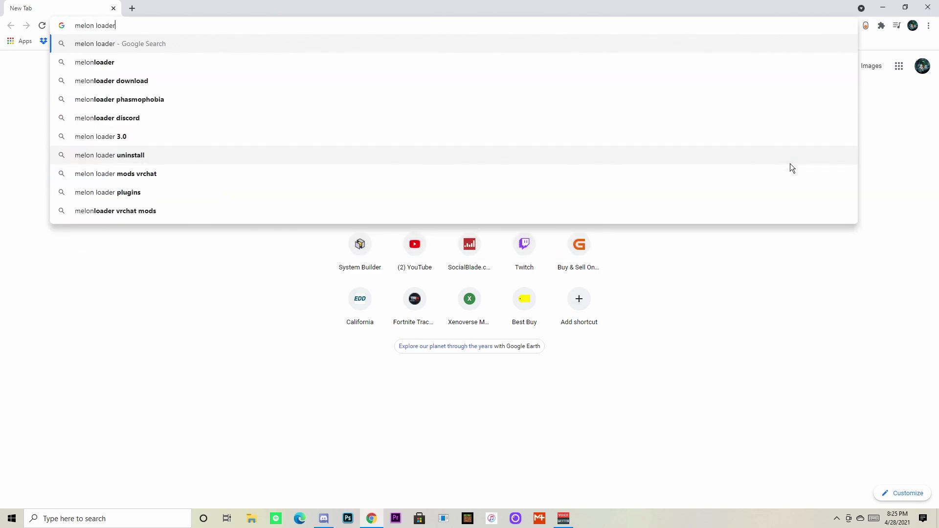
{"action": "key", "text": "Return"}
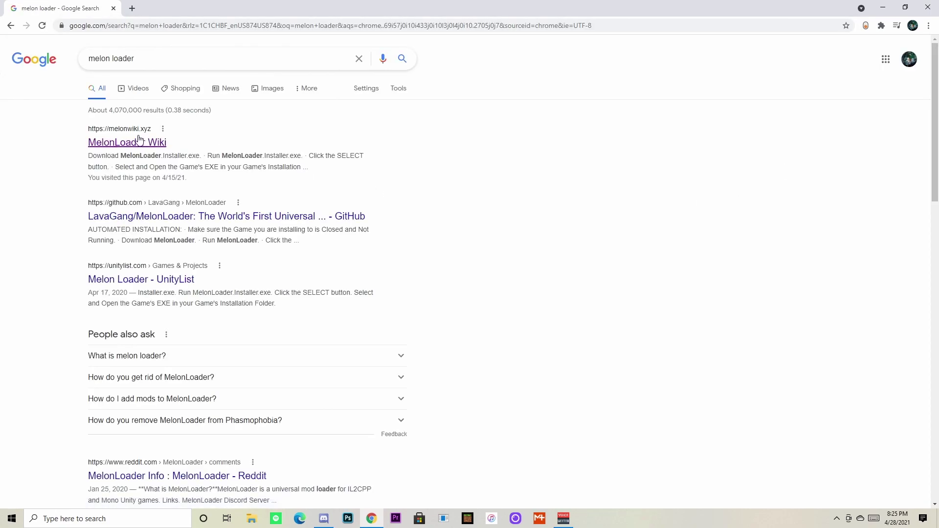
{"action": "left_click", "coordinate": [135, 142]}
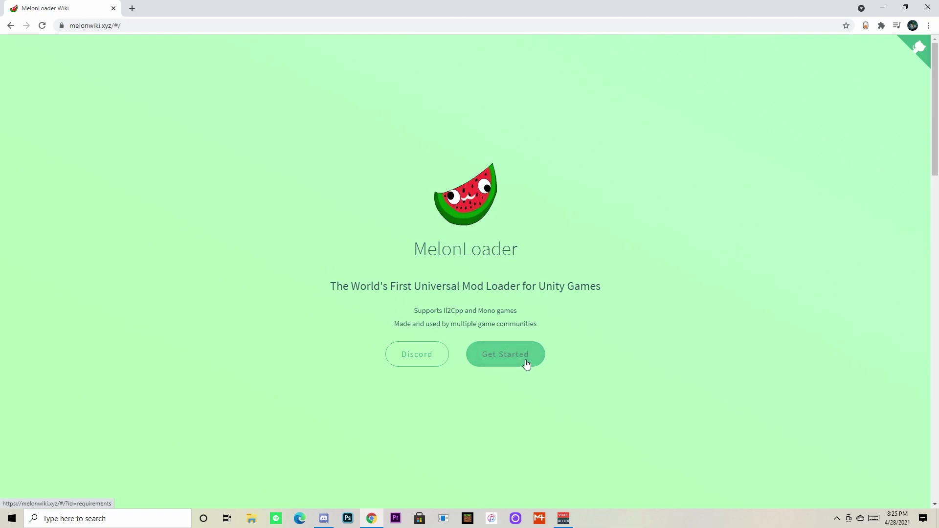
Open the wiki's getting-started instructions and view the settings of the MelonLoader installer.
{"action": "left_click", "coordinate": [526, 364]}
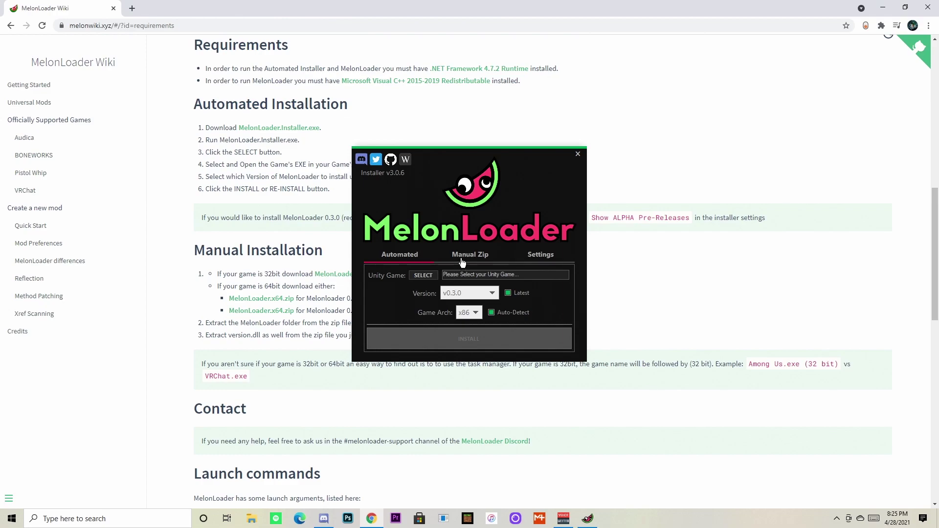
{"action": "left_click", "coordinate": [542, 255]}
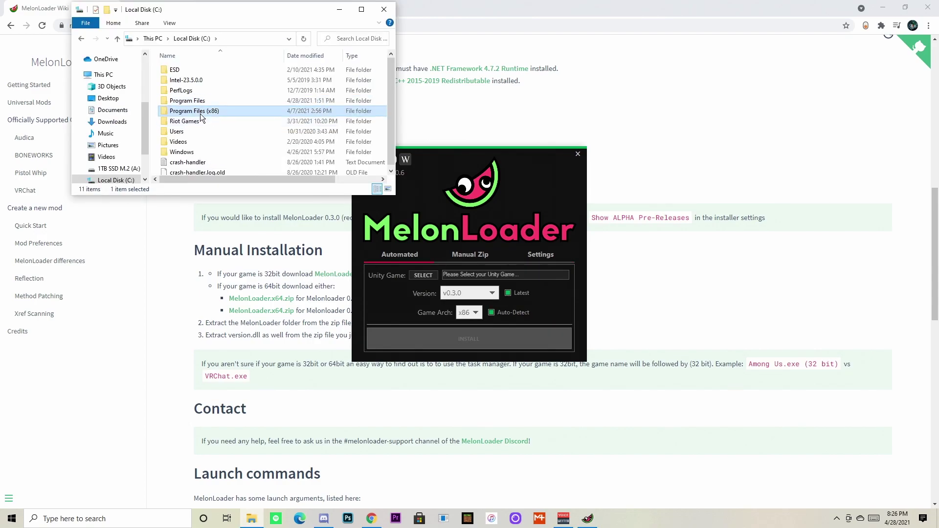
Browse in File Explorer to the VRChat folder under Program Files (x86), Steam, steamapps, common.
{"action": "double_click", "coordinate": [201, 108]}
{"action": "scroll", "coordinate": [205, 126], "scroll_direction": "down", "scroll_amount": 3}
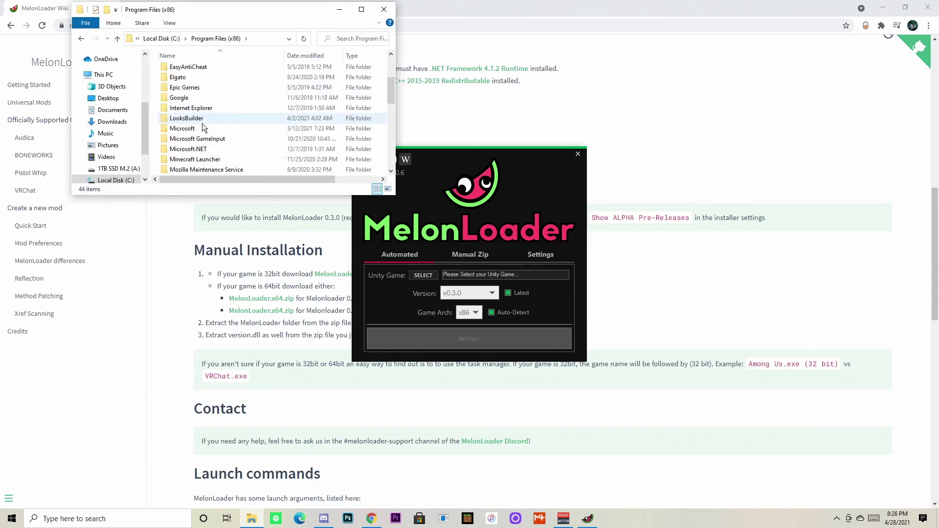
{"action": "scroll", "coordinate": [204, 128], "scroll_direction": "down", "scroll_amount": 3}
{"action": "double_click", "coordinate": [200, 109]}
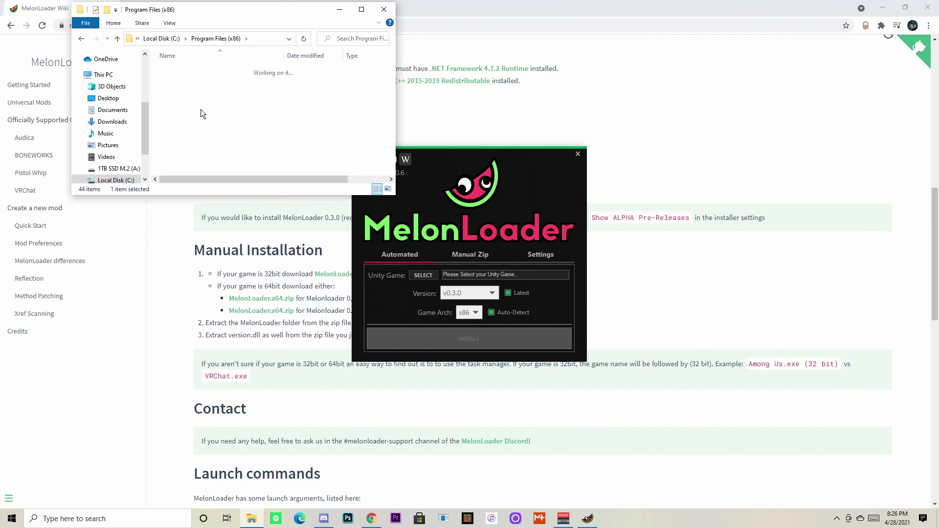
{"action": "scroll", "coordinate": [202, 120], "scroll_direction": "down", "scroll_amount": 4}
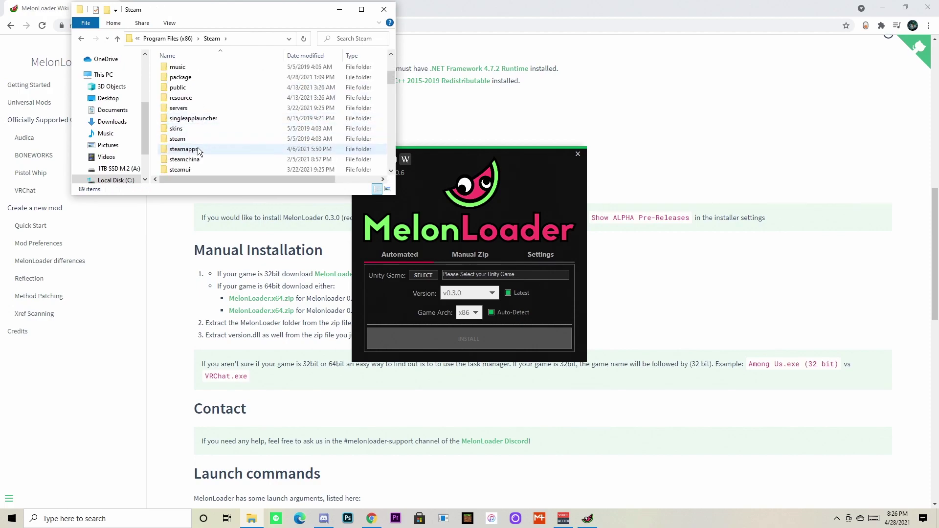
{"action": "double_click", "coordinate": [198, 150]}
{"action": "double_click", "coordinate": [196, 71]}
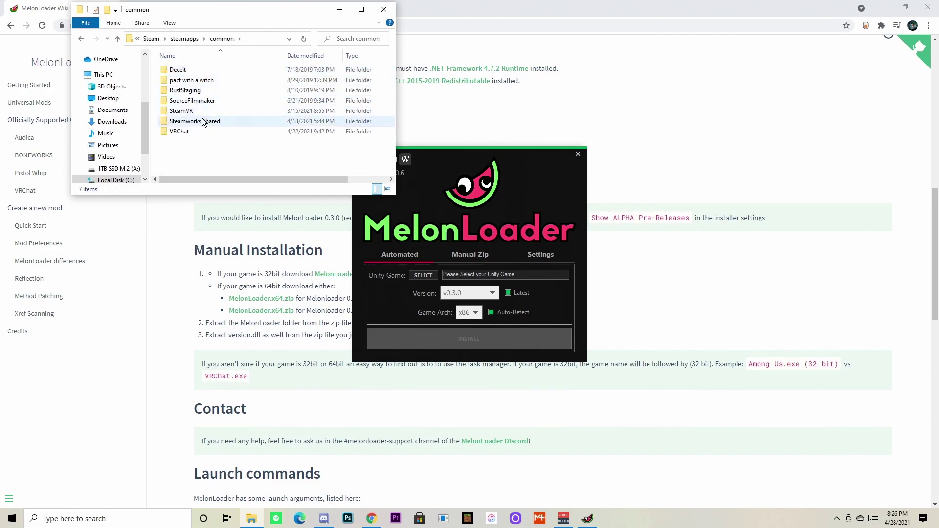
{"action": "double_click", "coordinate": [203, 131]}
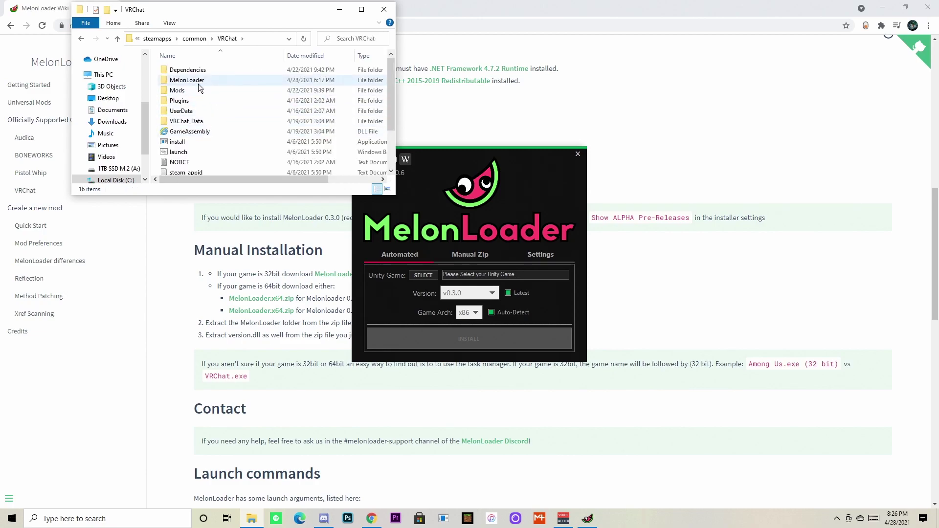
Create a new folder inside the VRChat folder and delete it again.
{"action": "right_click", "coordinate": [244, 101]}
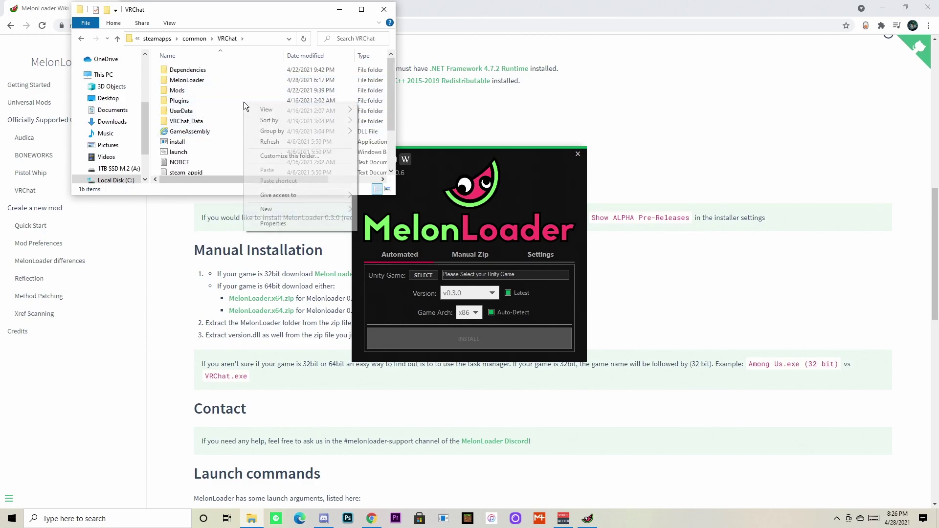
{"action": "mouse_move", "coordinate": [272, 208]}
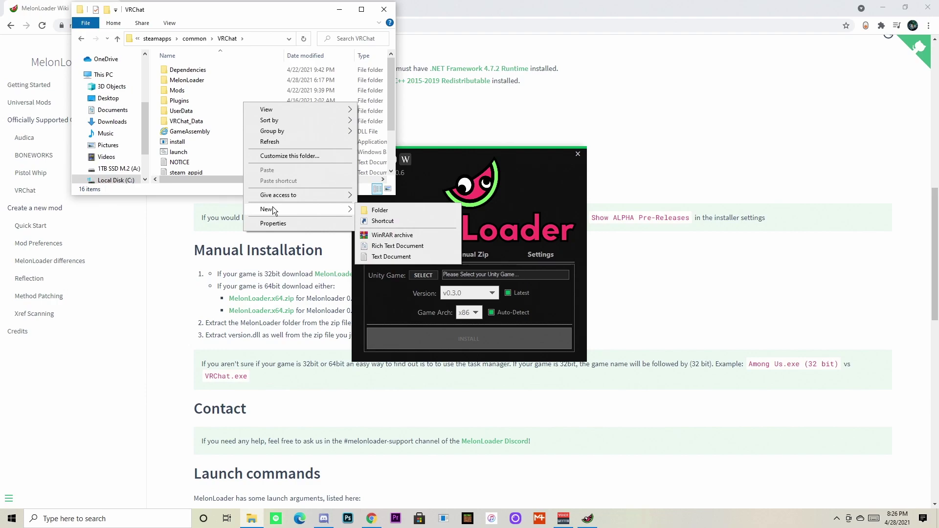
{"action": "left_click", "coordinate": [378, 210]}
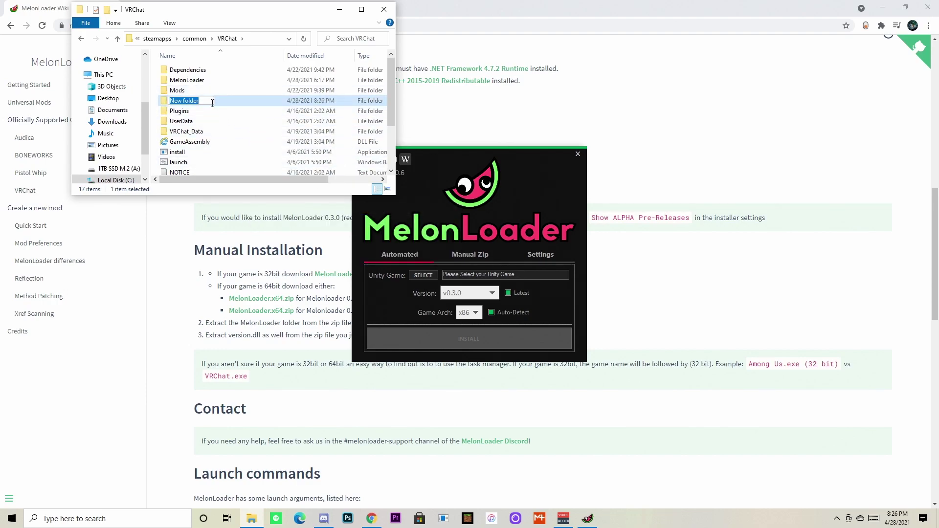
{"action": "right_click", "coordinate": [224, 102]}
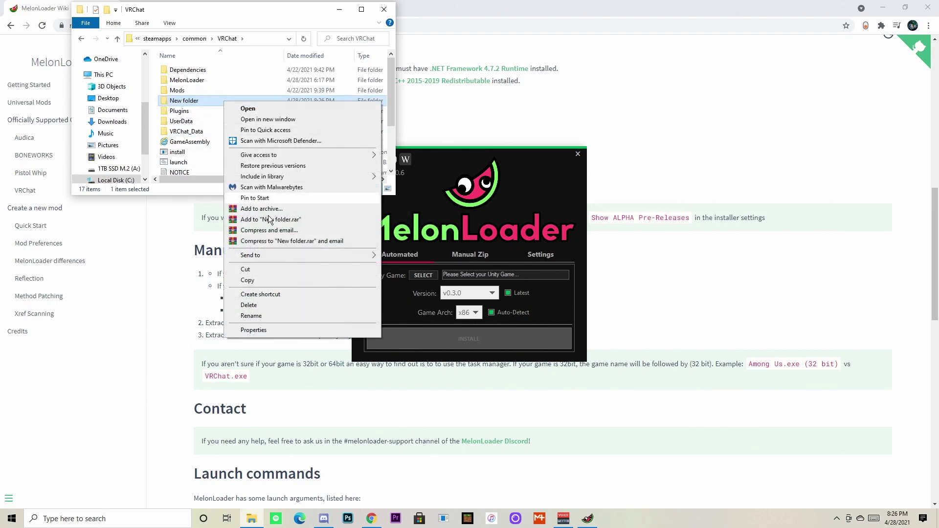
{"action": "left_click", "coordinate": [262, 305]}
Look inside the Mods folder and return to the VRChat folder.
{"action": "double_click", "coordinate": [219, 90]}
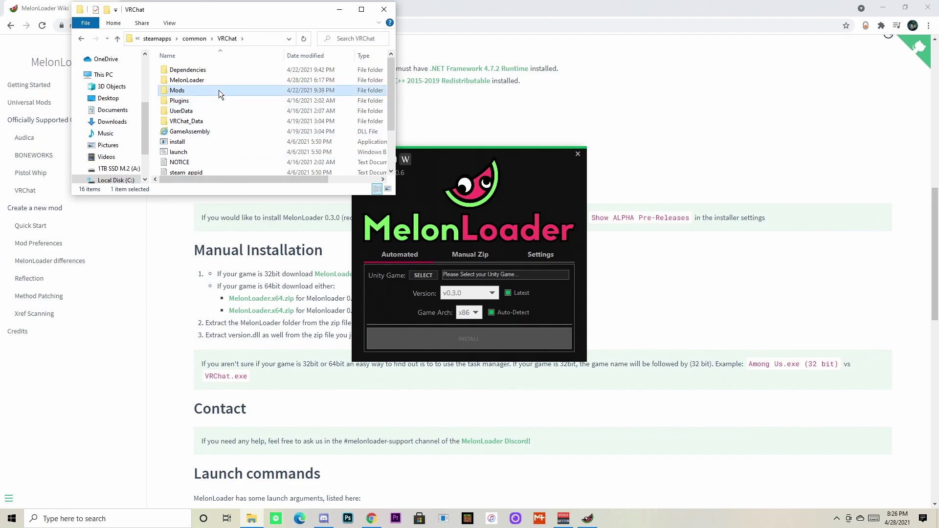
{"action": "left_click", "coordinate": [188, 38]}
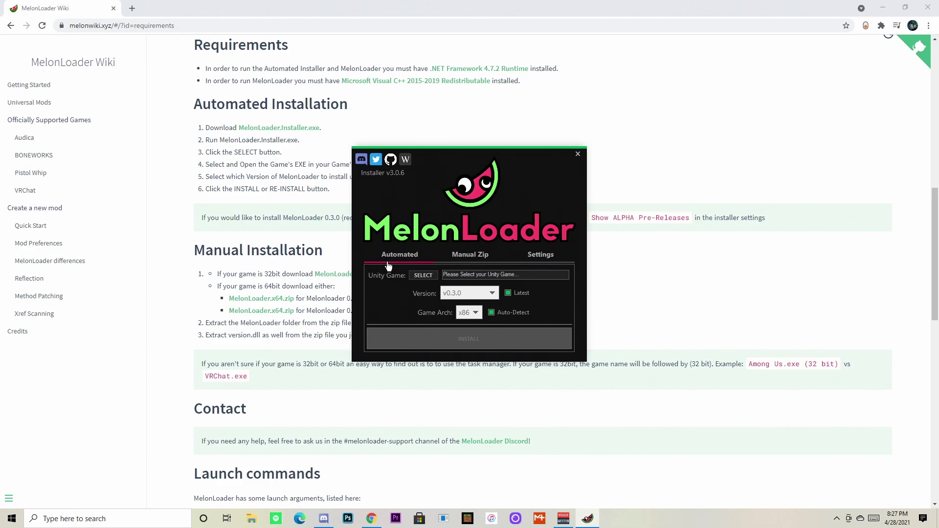
Select the VRChat application in Program Files (x86), Steam, steamapps, common, VRChat as the installer's Unity game.
{"action": "left_click", "coordinate": [423, 275]}
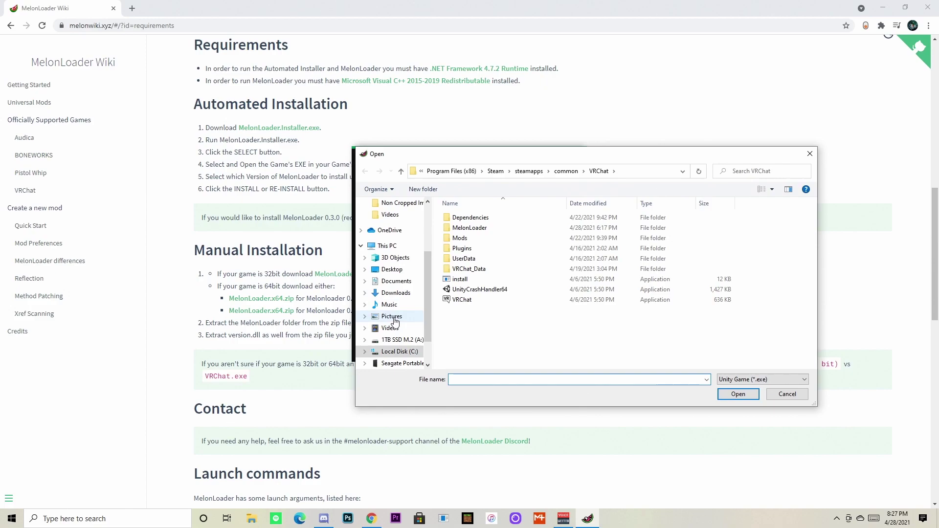
{"action": "left_click", "coordinate": [394, 352]}
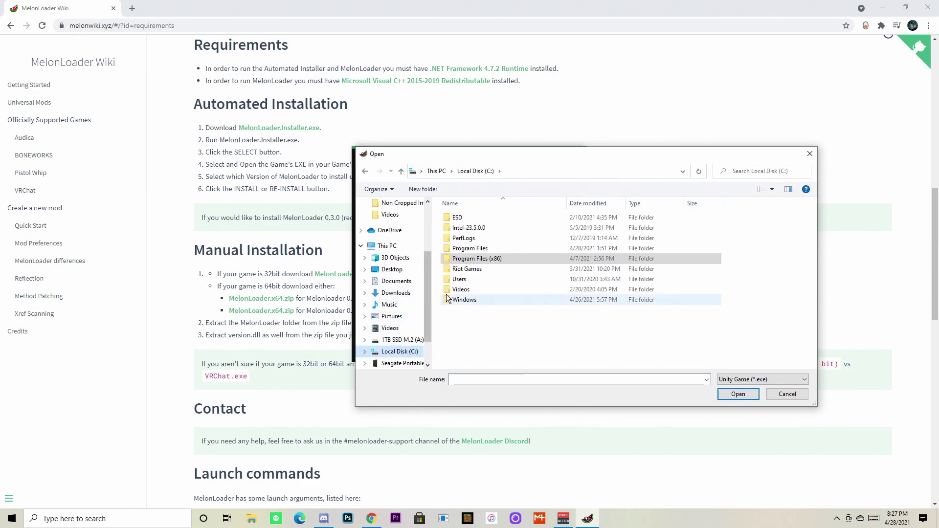
{"action": "double_click", "coordinate": [494, 258]}
{"action": "scroll", "coordinate": [482, 316], "scroll_direction": "down", "scroll_amount": 6}
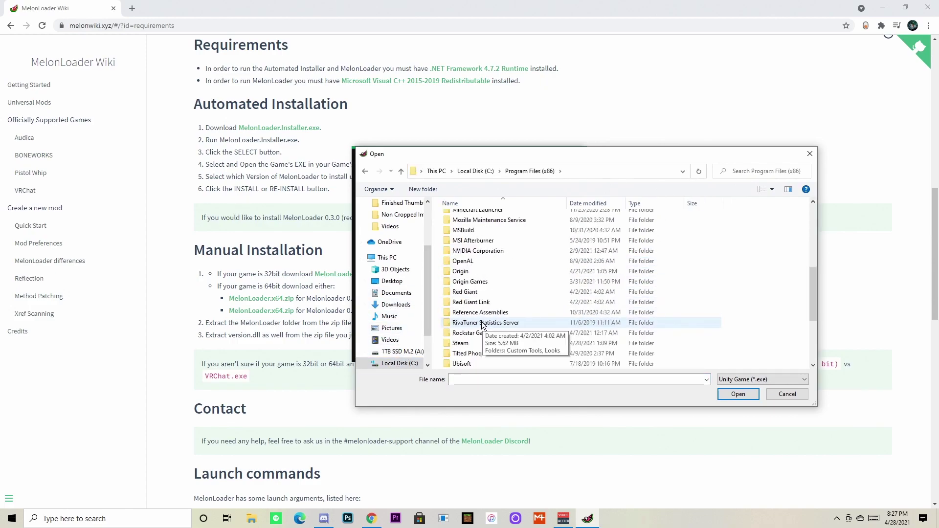
{"action": "double_click", "coordinate": [477, 313]}
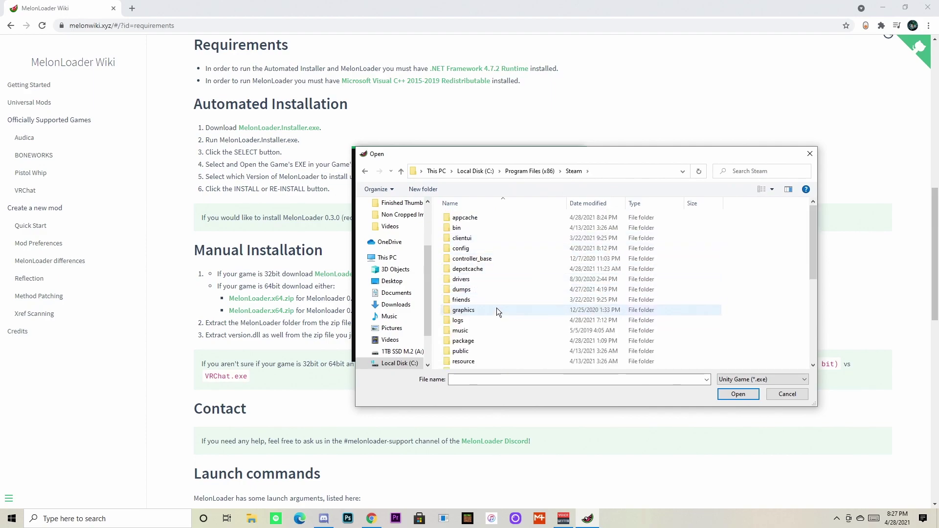
{"action": "scroll", "coordinate": [497, 307], "scroll_direction": "down", "scroll_amount": 3}
{"action": "double_click", "coordinate": [480, 351]}
{"action": "double_click", "coordinate": [491, 219]}
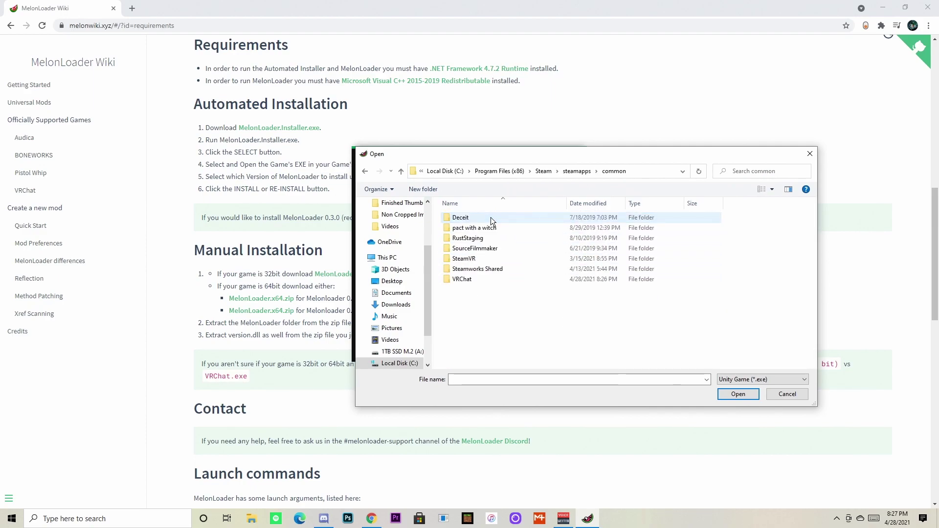
{"action": "double_click", "coordinate": [482, 278]}
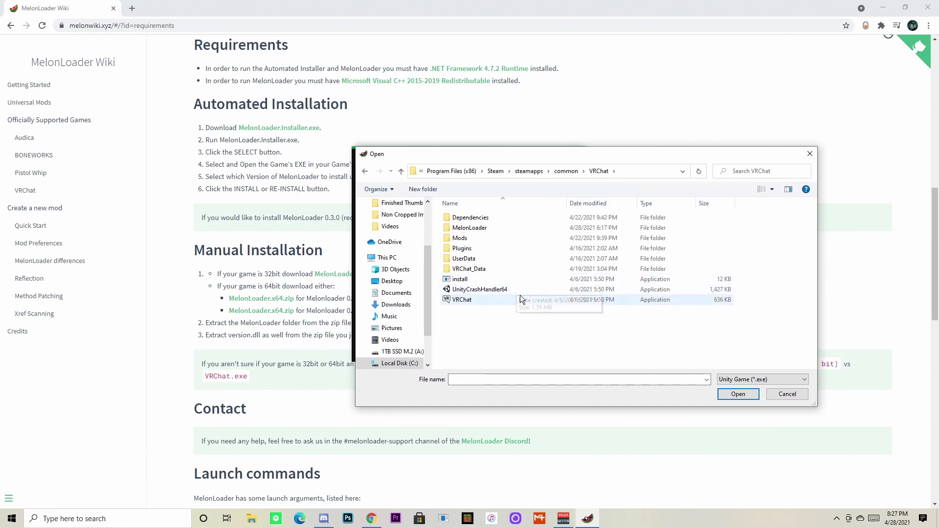
{"action": "double_click", "coordinate": [508, 298]}
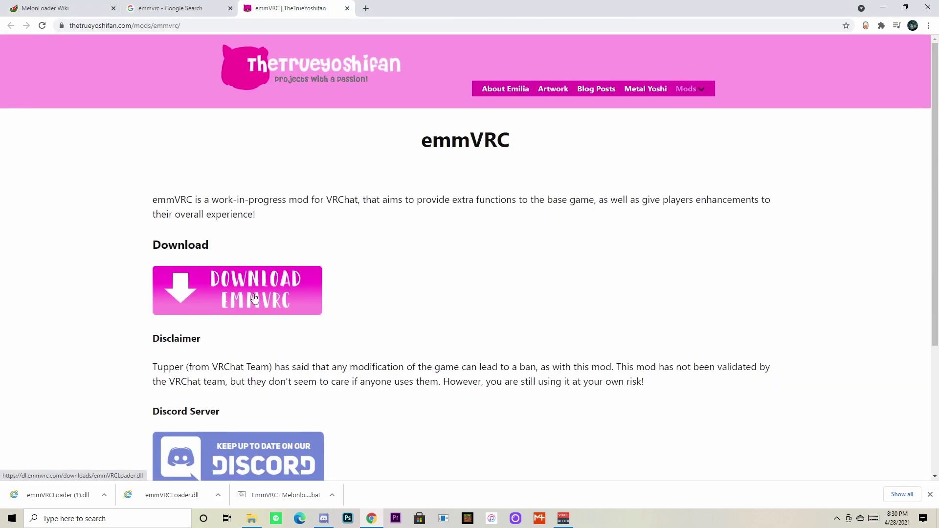
Download emmVRCLoader.dll from the emmVRC page, keep the flagged file, and show it in its folder.
{"action": "left_click", "coordinate": [249, 311]}
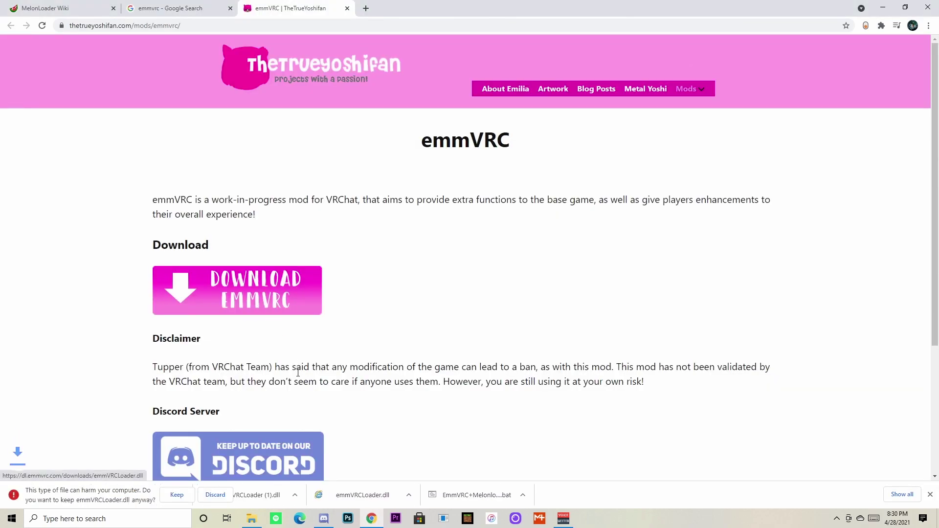
{"action": "left_click", "coordinate": [177, 495]}
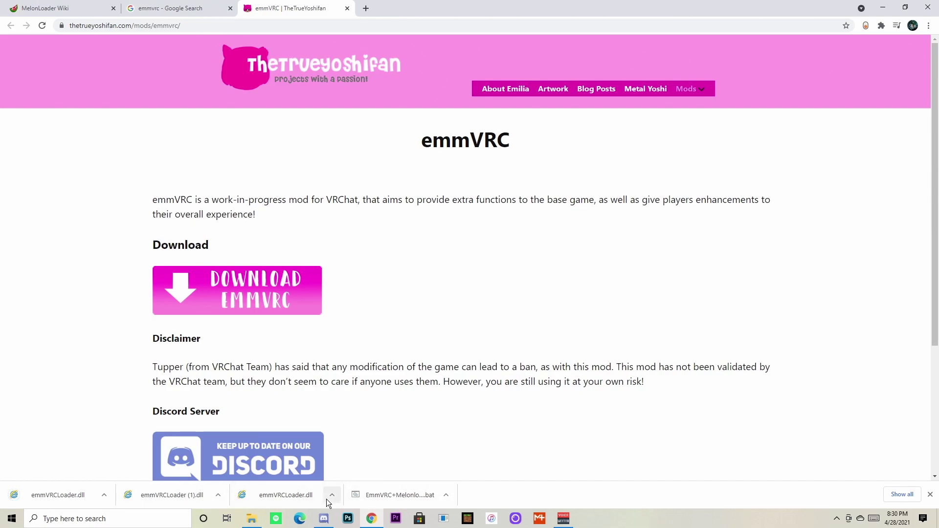
{"action": "left_click", "coordinate": [104, 495]}
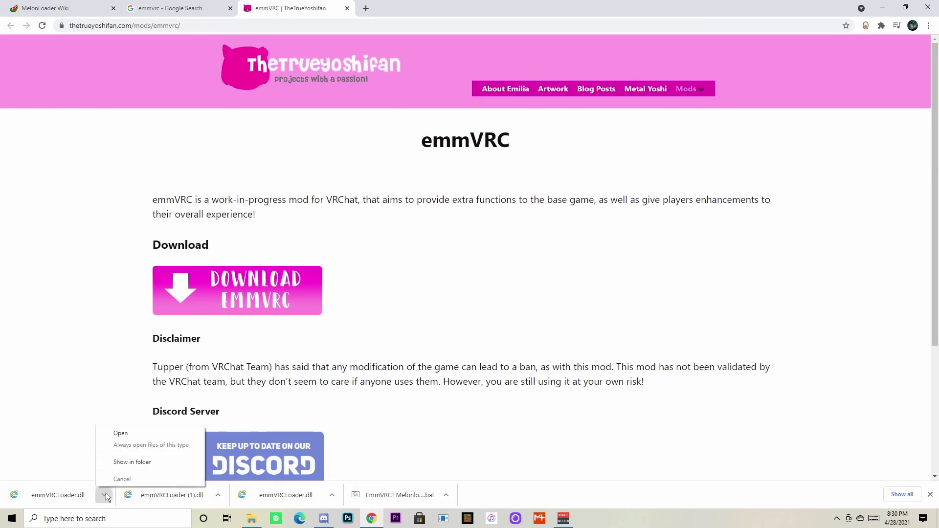
{"action": "left_click", "coordinate": [132, 462]}
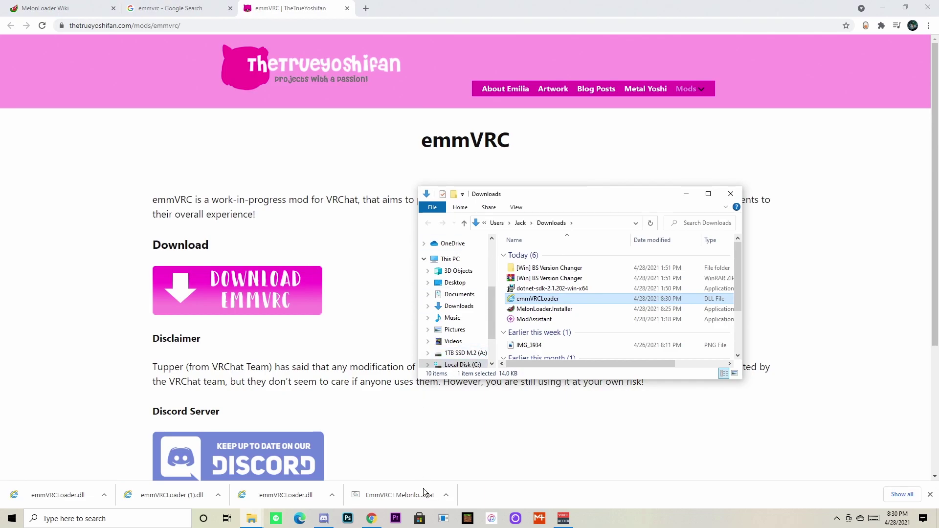
Close the open File Explorer windows and show the newly downloaded emmVRCLoader.dll in its folder again.
{"action": "mouse_move", "coordinate": [258, 523]}
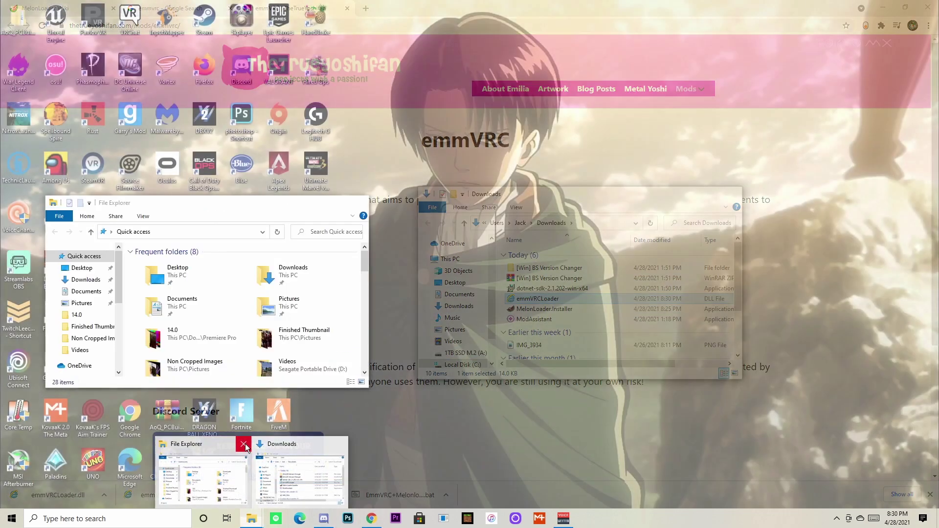
{"action": "left_click", "coordinate": [246, 444]}
{"action": "left_click", "coordinate": [291, 445]}
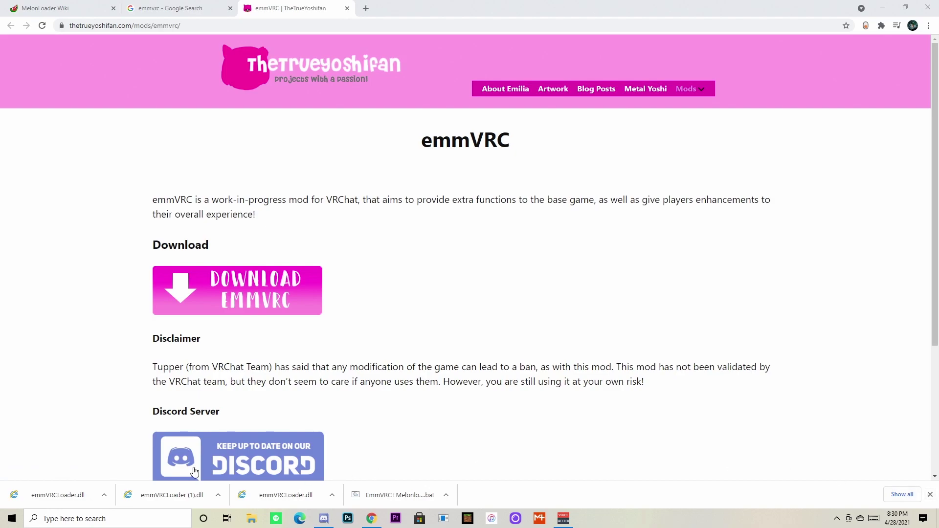
{"action": "right_click", "coordinate": [101, 493]}
{"action": "left_click", "coordinate": [101, 462]}
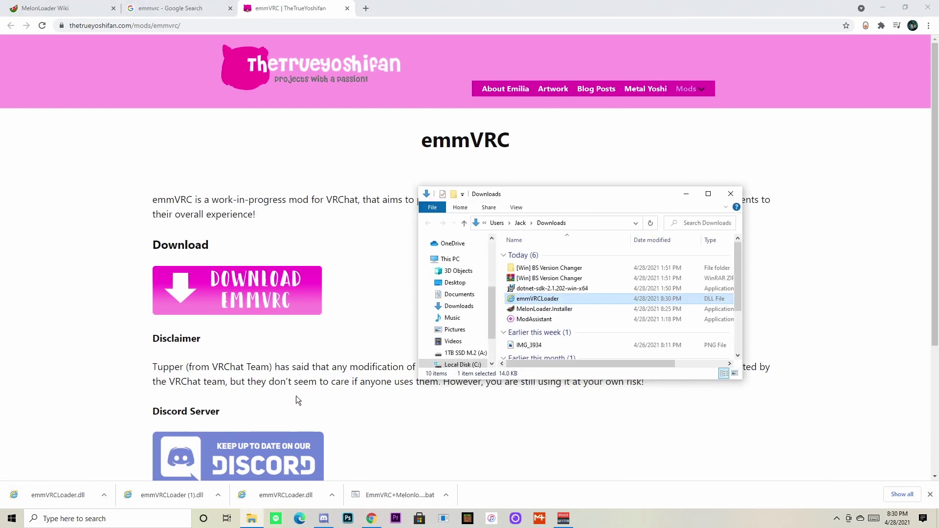
Open a second File Explorer window and place it beside the Downloads window.
{"action": "right_click", "coordinate": [251, 519]}
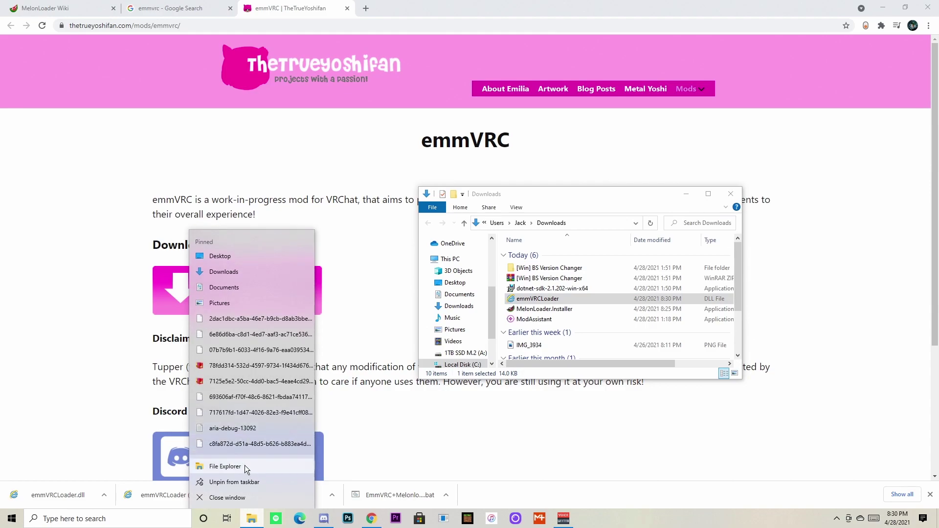
{"action": "left_click", "coordinate": [244, 465]}
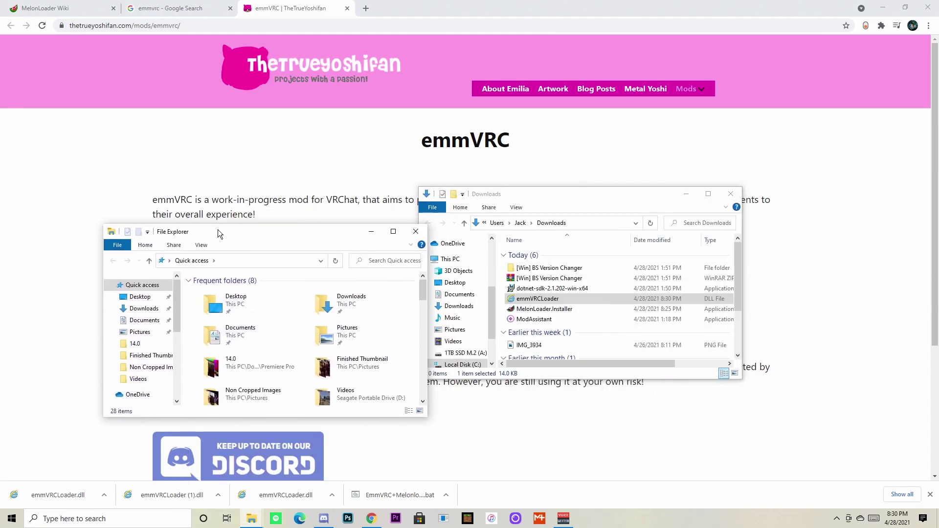
{"action": "left_click_drag", "start_coordinate": [218, 230], "coordinate": [181, 189]}
Browse in the new File Explorer window to the Steam folder under Program Files (x86) on Local Disk (C:).
{"action": "scroll", "coordinate": [86, 339], "scroll_direction": "down", "scroll_amount": 2}
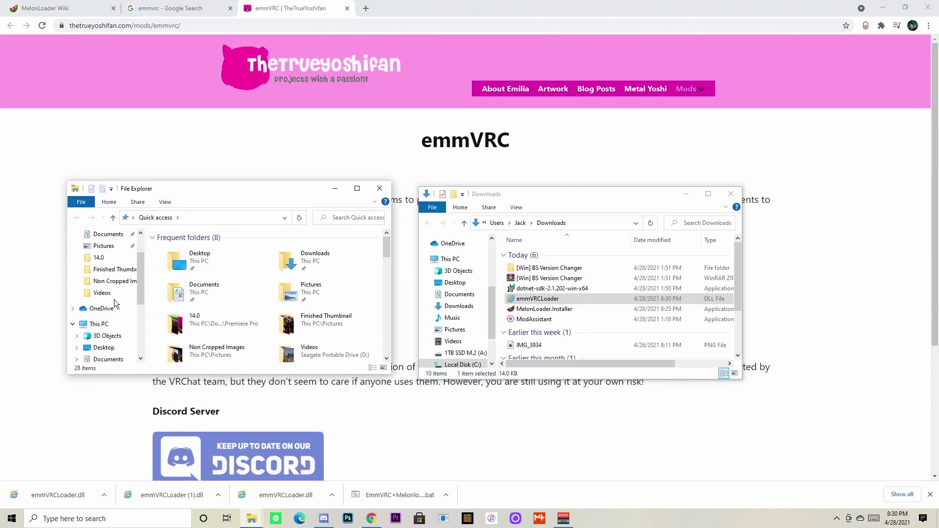
{"action": "scroll", "coordinate": [113, 299], "scroll_direction": "down", "scroll_amount": 3}
{"action": "left_click", "coordinate": [113, 315]}
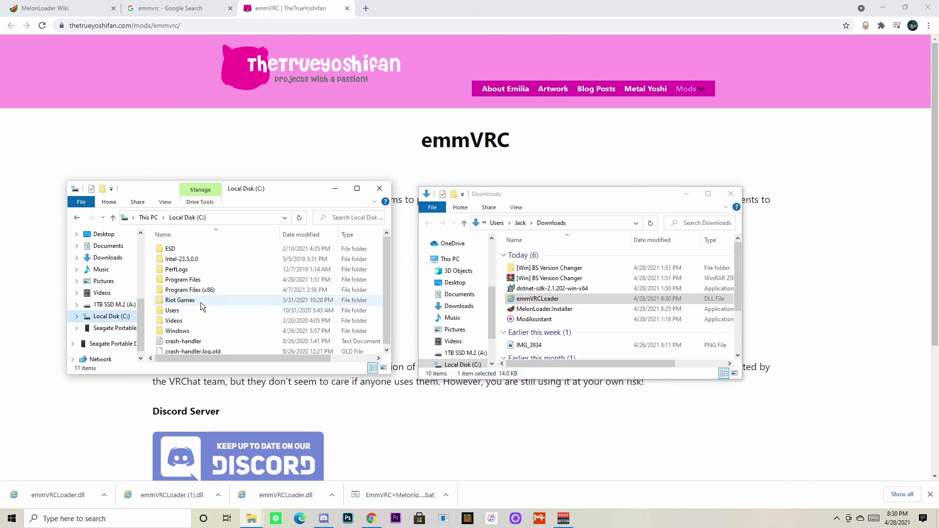
{"action": "double_click", "coordinate": [210, 281]}
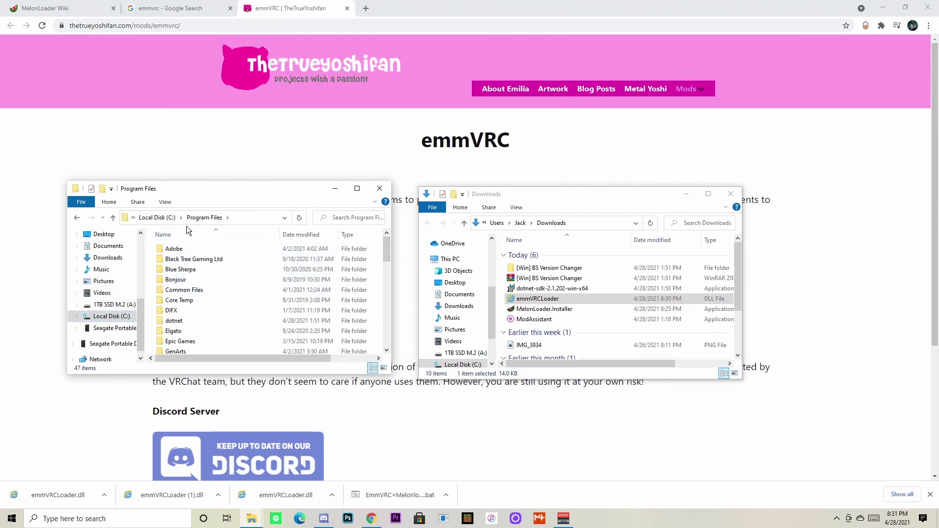
{"action": "left_click", "coordinate": [158, 217]}
{"action": "double_click", "coordinate": [194, 287]}
{"action": "double_click", "coordinate": [212, 308]}
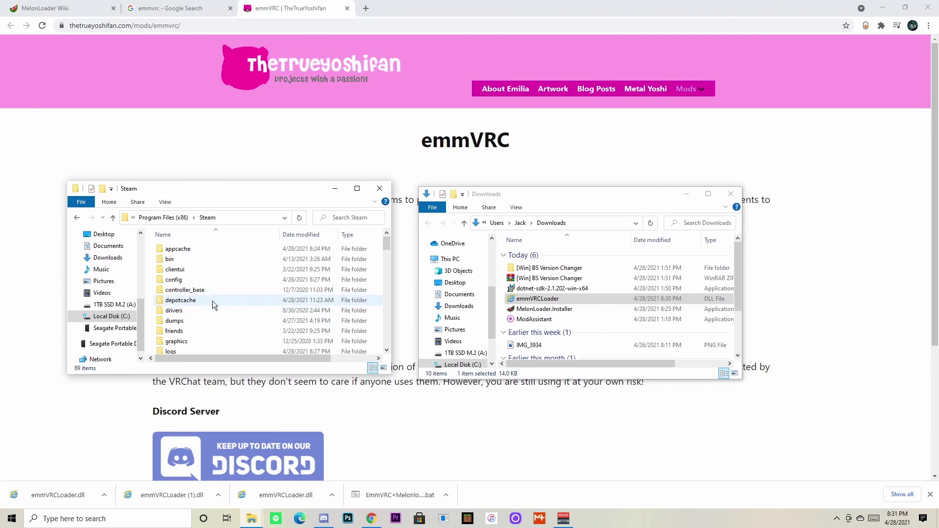
Open the VRChat folder under steamapps, common and move emmVRCLoader from Downloads into its Mods folder.
{"action": "scroll", "coordinate": [209, 296], "scroll_direction": "down", "scroll_amount": 3}
{"action": "double_click", "coordinate": [207, 326]}
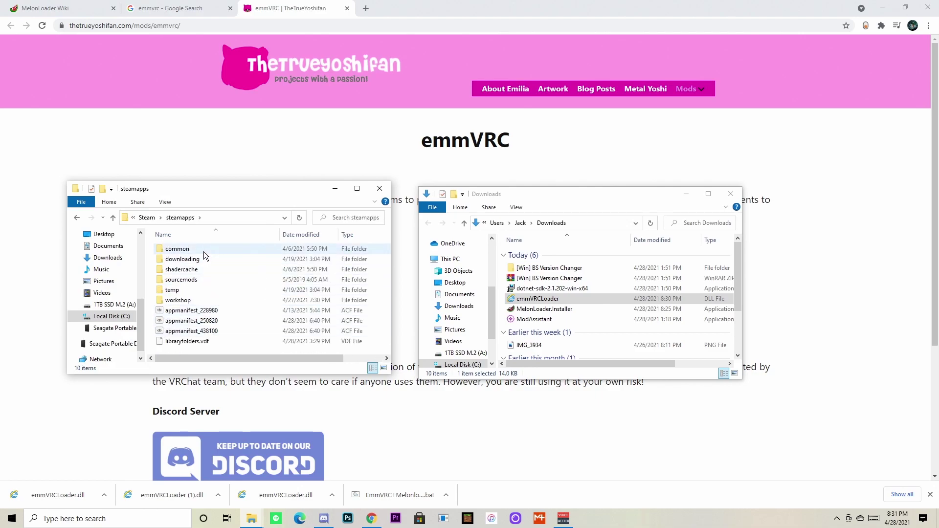
{"action": "double_click", "coordinate": [203, 251]}
{"action": "double_click", "coordinate": [195, 307]}
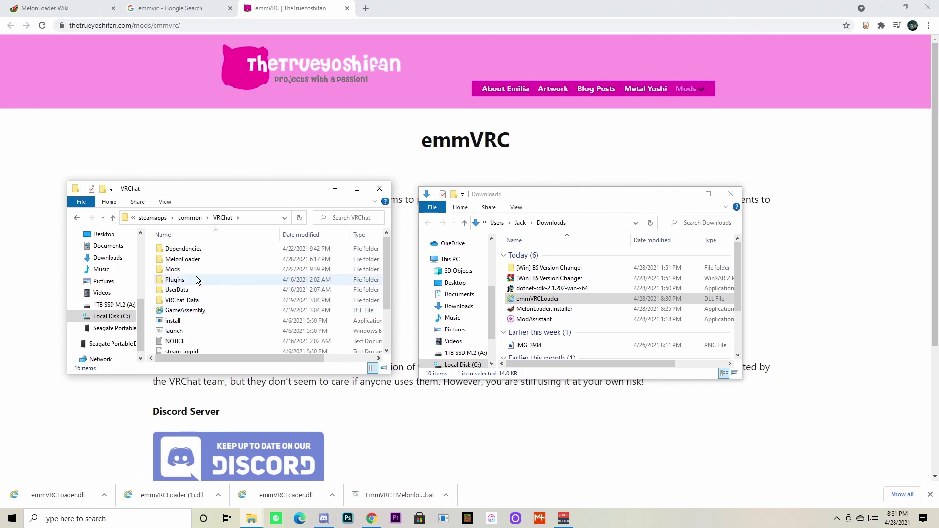
{"action": "left_click", "coordinate": [195, 271]}
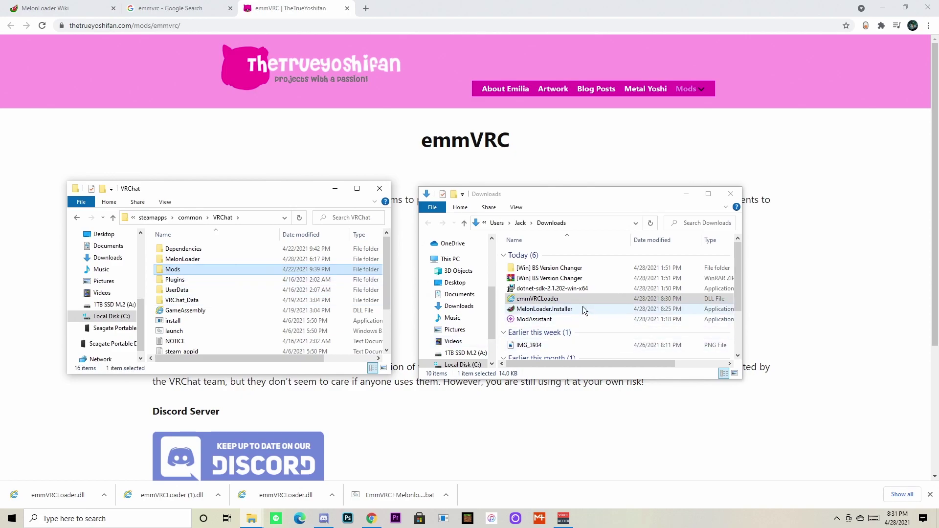
{"action": "left_click_drag", "start_coordinate": [579, 301], "coordinate": [216, 269]}
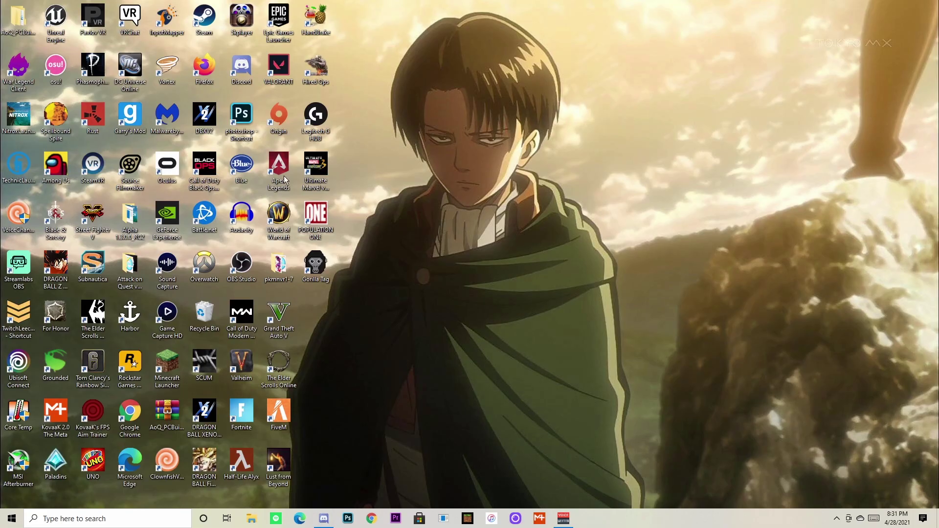
Launch VRChat from the desktop and open the avatar page in the game.
{"action": "double_click", "coordinate": [129, 18]}
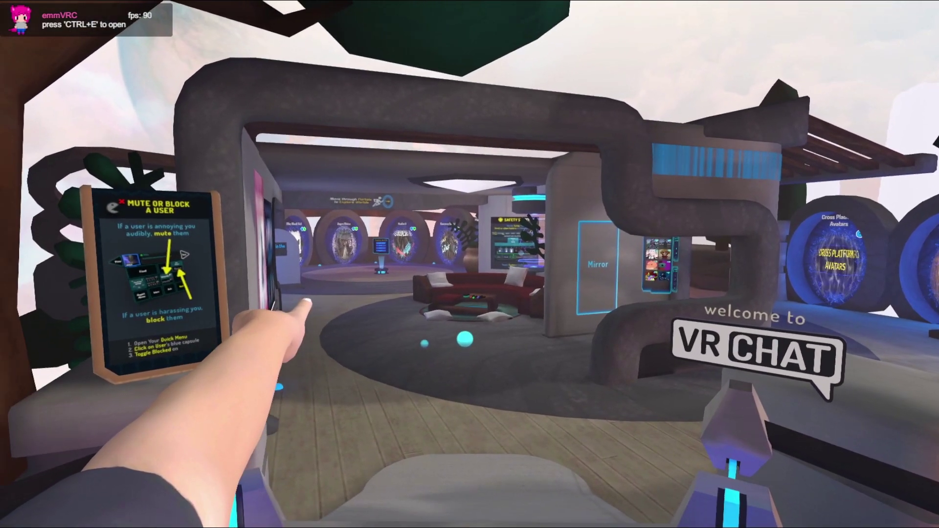
{"action": "key", "text": "Escape"}
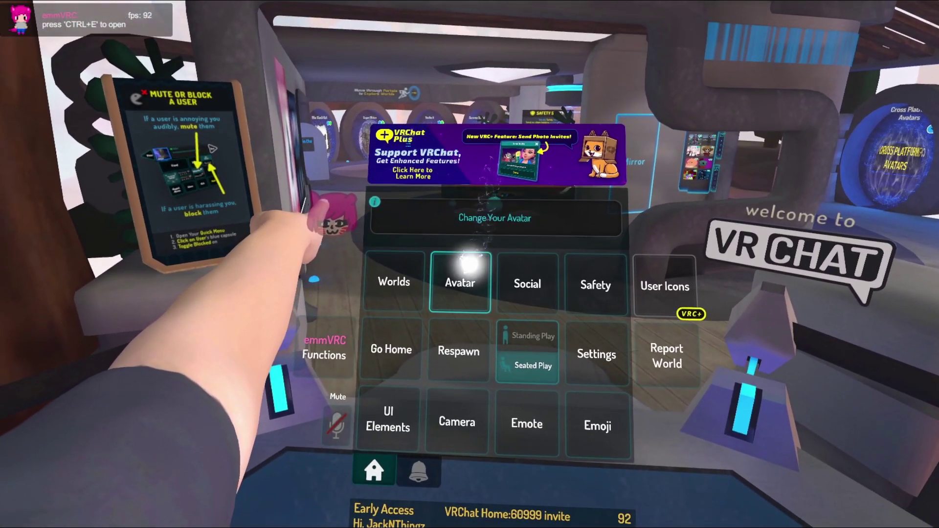
{"action": "left_click", "coordinate": [446, 327]}
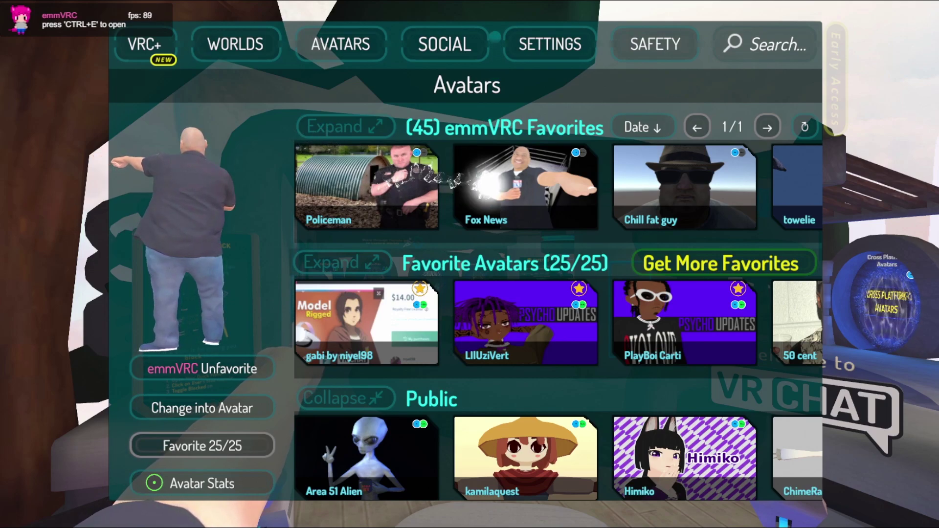
Look through the emmVRC Favorites row and preview the dark-haired avatar in the blue coat.
{"action": "scroll", "coordinate": [585, 166], "scroll_direction": "right", "scroll_amount": 5}
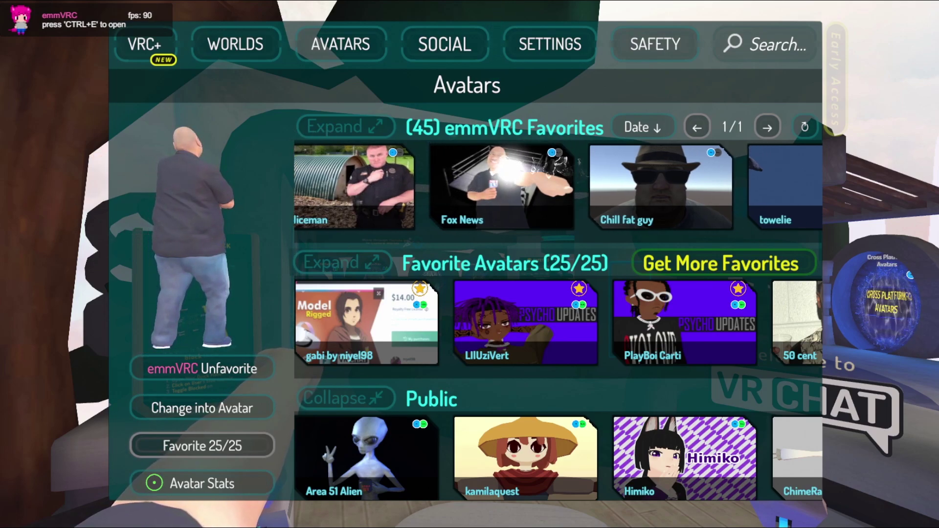
{"action": "left_click_drag", "start_coordinate": [645, 189], "coordinate": [386, 161]}
{"action": "left_click", "coordinate": [369, 168]}
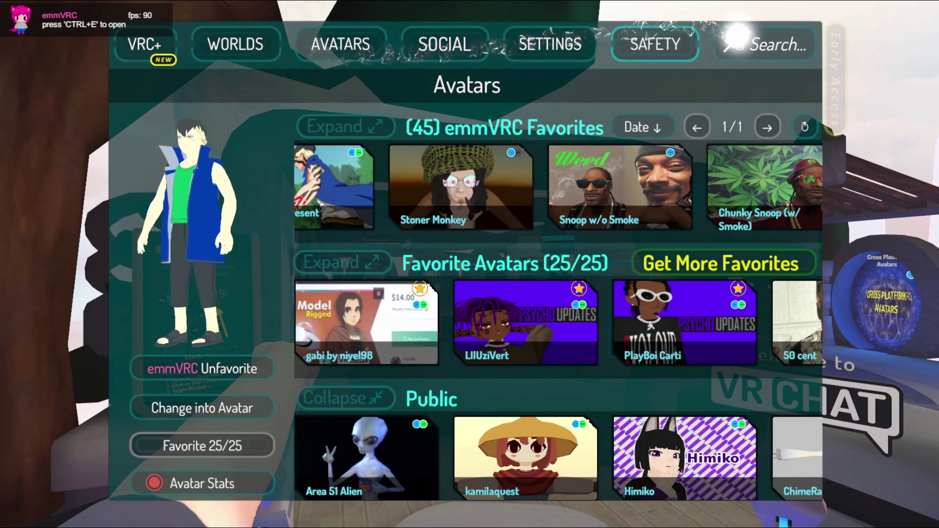
Search the avatars for "tanjiro".
{"action": "left_click", "coordinate": [736, 39]}
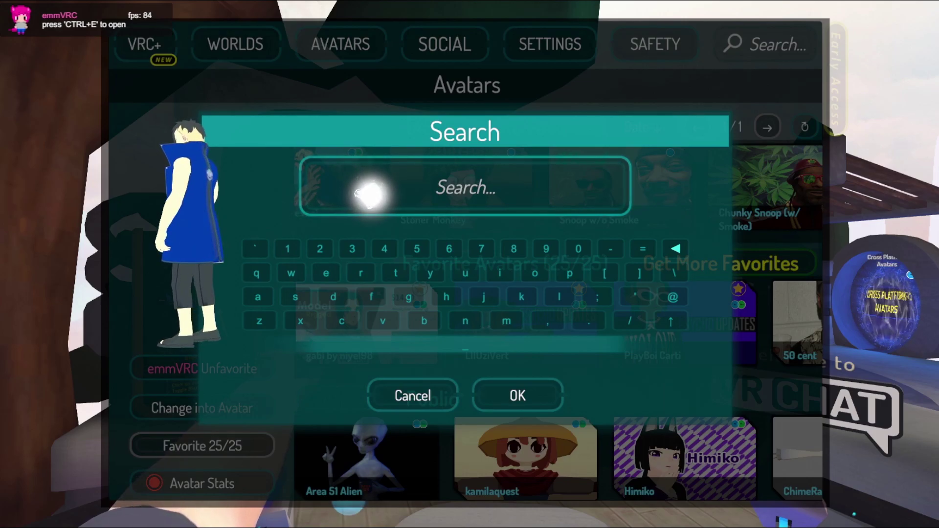
{"action": "type", "text": "ta"}
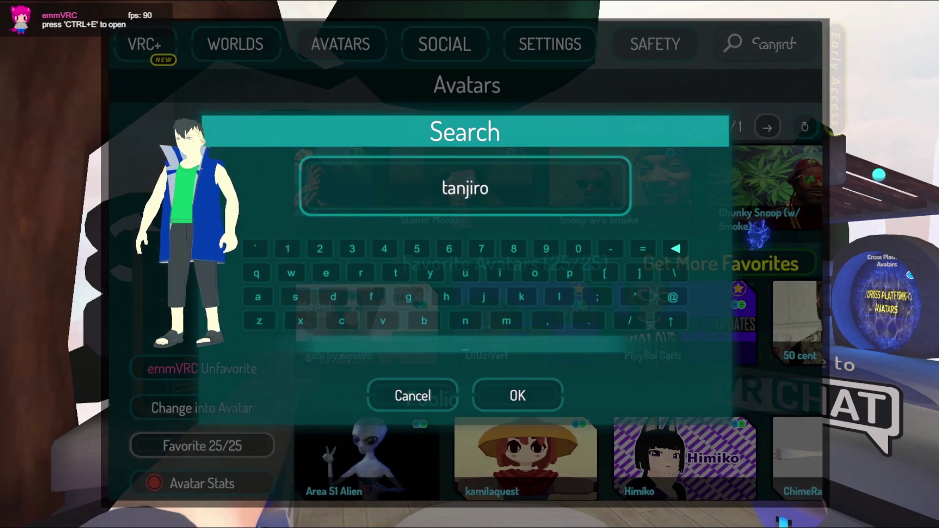
{"action": "type", "text": "njiro"}
{"action": "key", "text": "Return"}
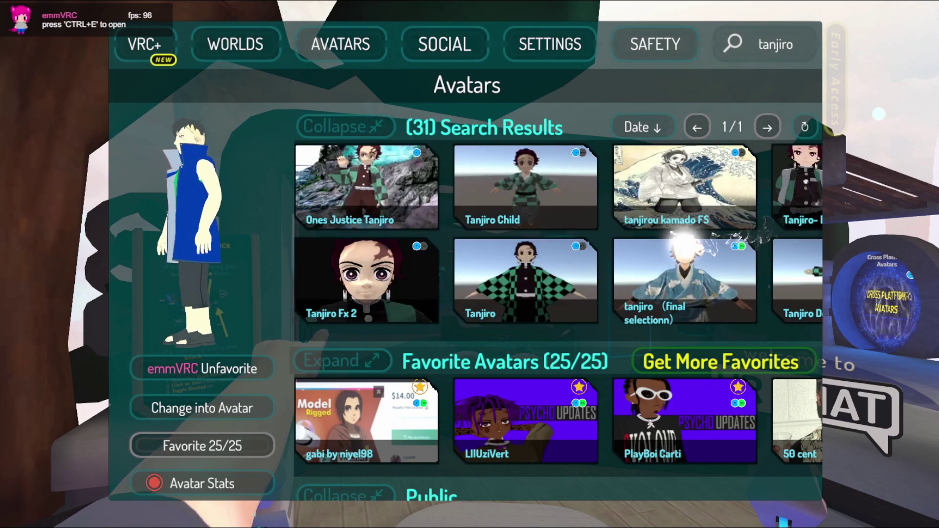
Add the Ones Justice Tanjiro search result to the emmVRC favorites and change into that avatar.
{"action": "left_click", "coordinate": [421, 186]}
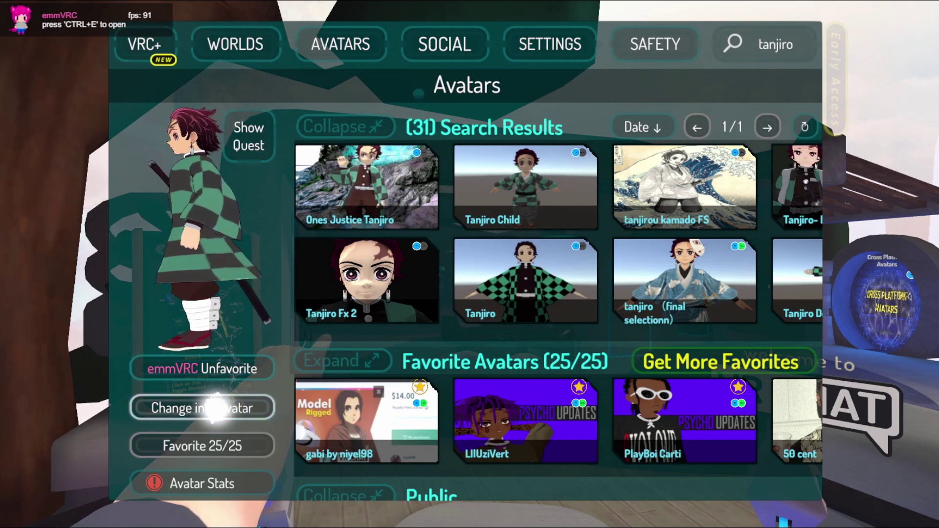
{"action": "left_click", "coordinate": [215, 407]}
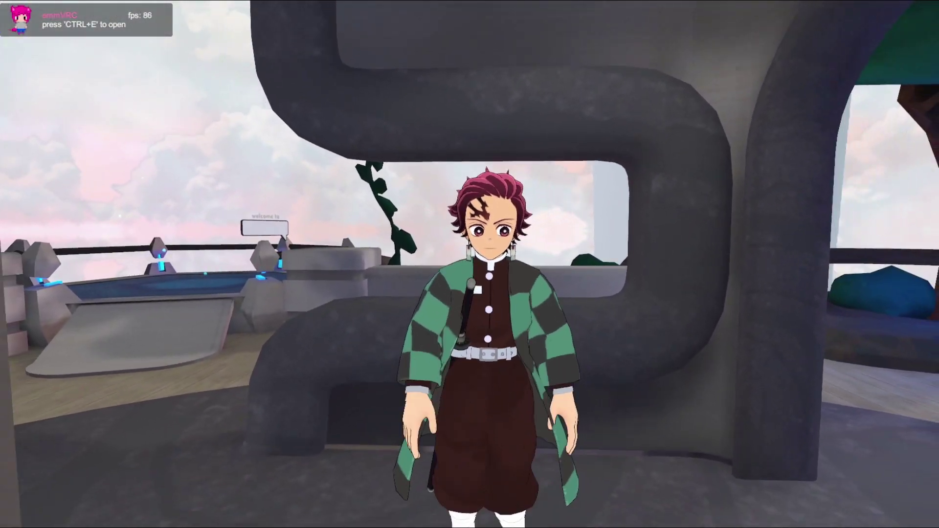
Reopen the avatar page, refresh the list to view the emmVRC Favorites, and close the page.
{"action": "key", "text": "Escape"}
{"action": "left_click", "coordinate": [412, 395]}
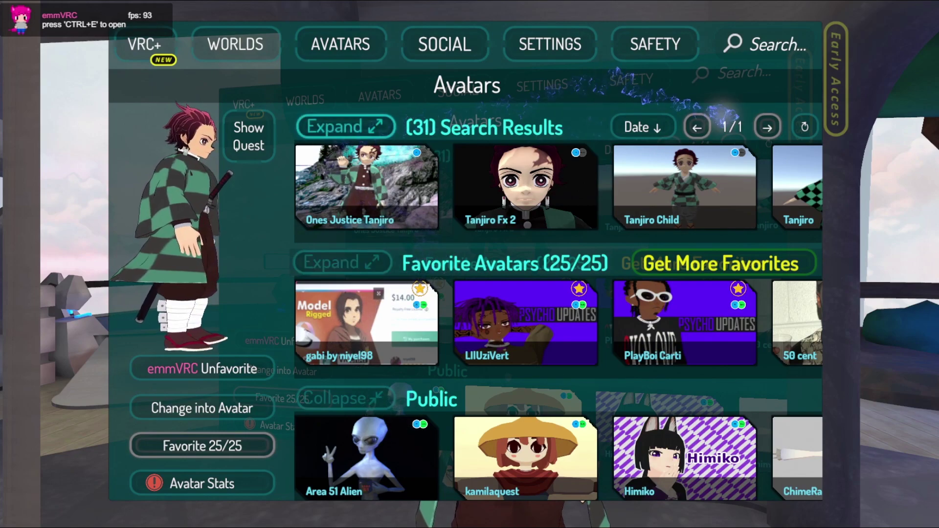
{"action": "left_click", "coordinate": [805, 126]}
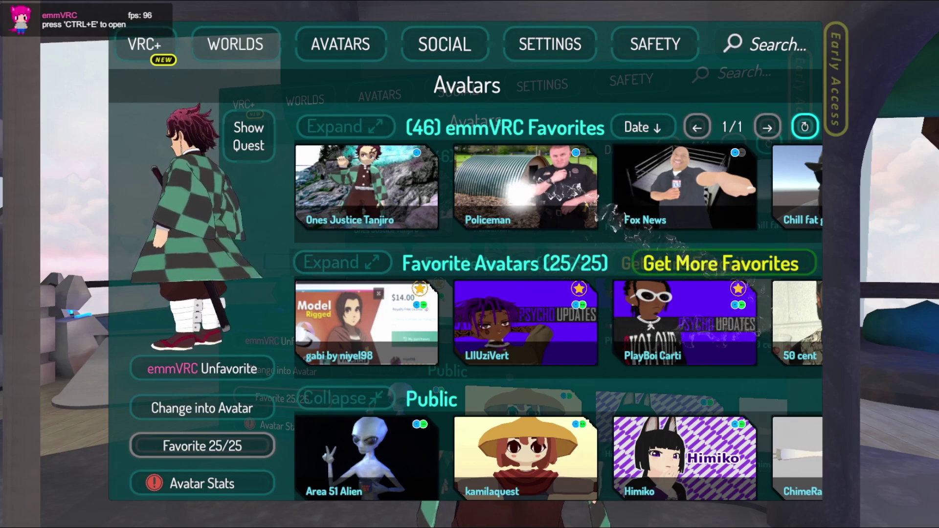
{"action": "key", "text": "Escape"}
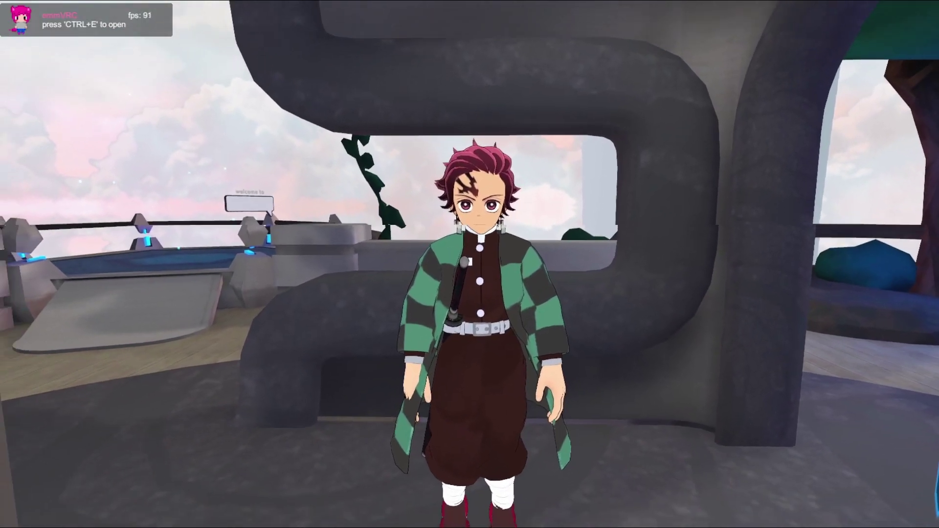